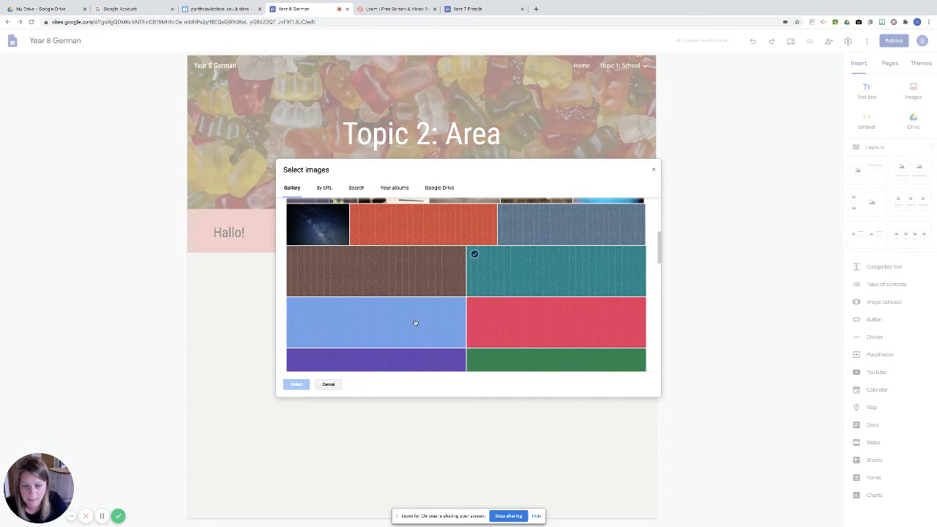
Set the background of the Hallo! section to the light blue textured image from the gallery.
left_click(414, 323)
left_click(296, 384)
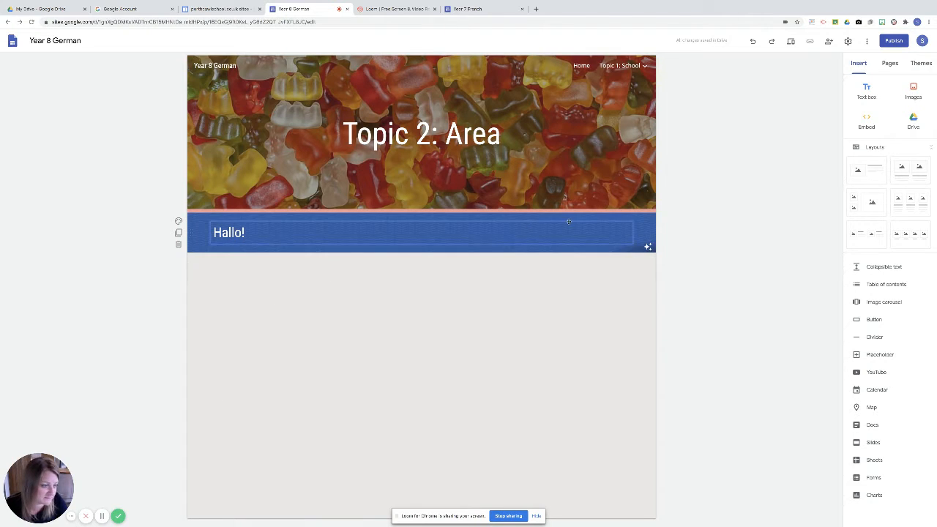
left_click(918, 92)
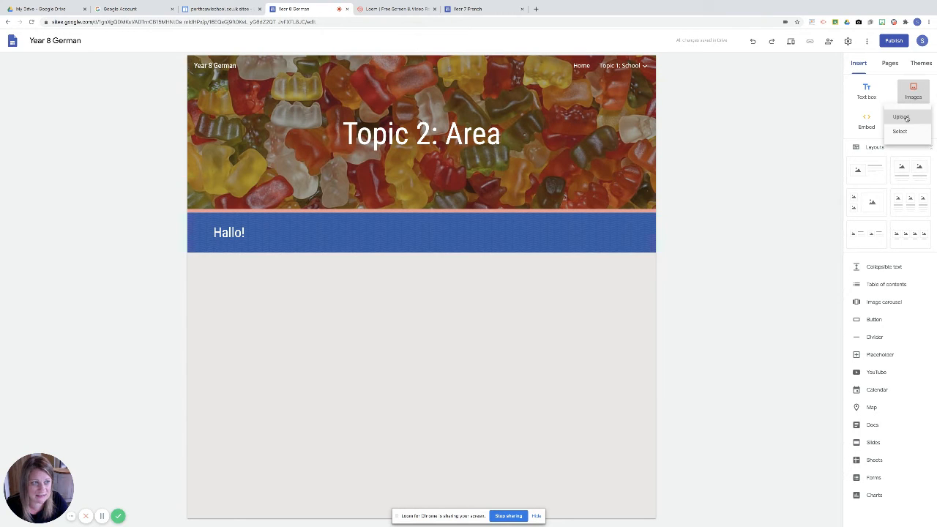
left_click(906, 119)
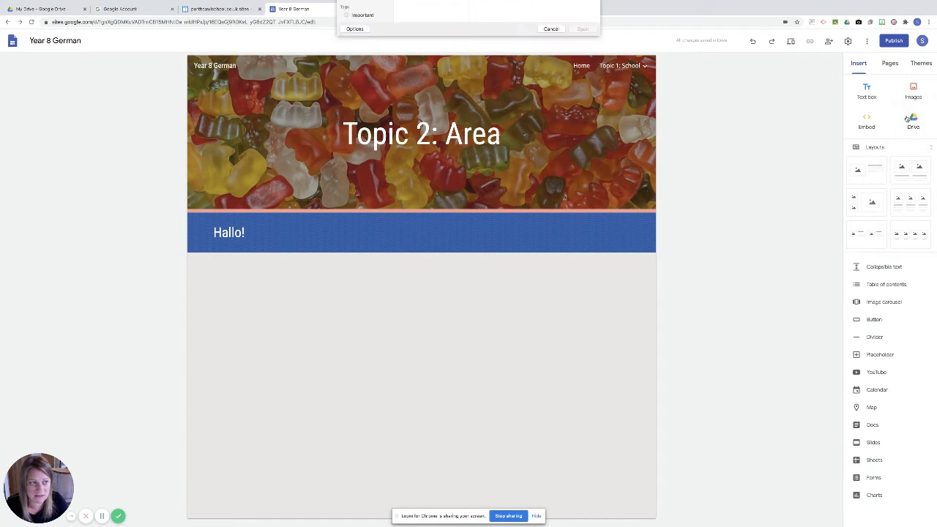
left_click(551, 157)
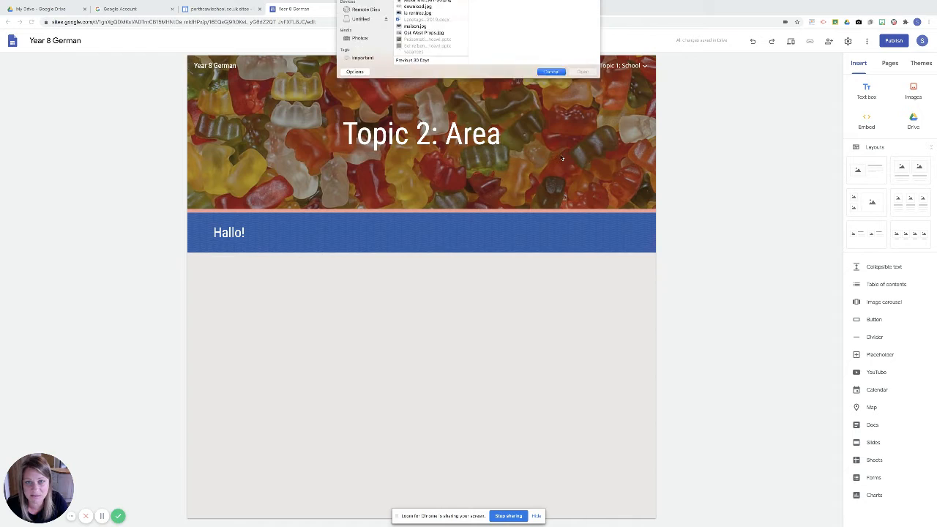
left_click(915, 125)
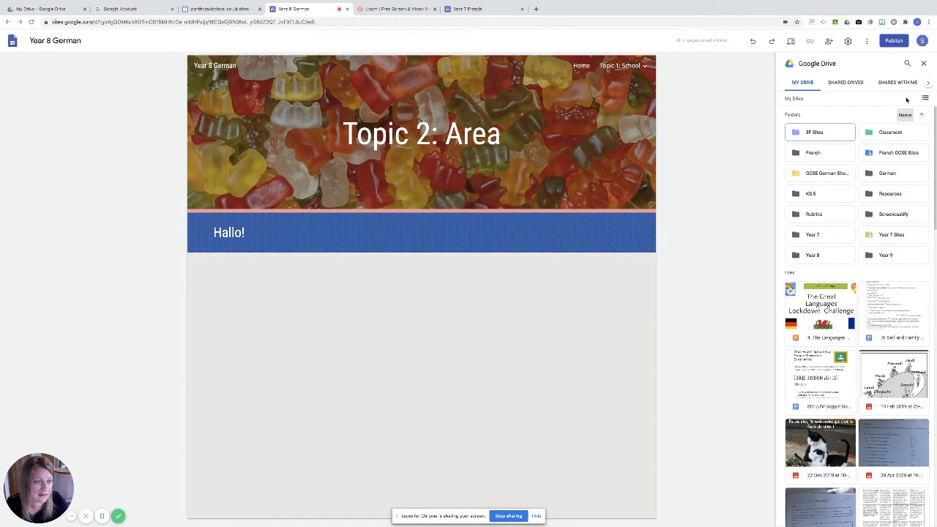
left_click(923, 63)
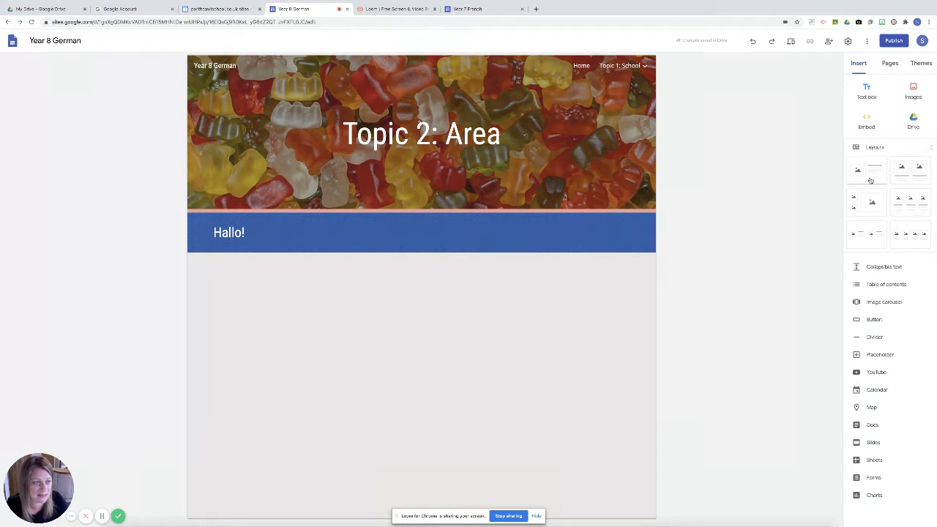
Insert a layout with one image placeholder beside a text block, and narrow the Hallo! heading box to about a quarter of the row width.
left_click(871, 202)
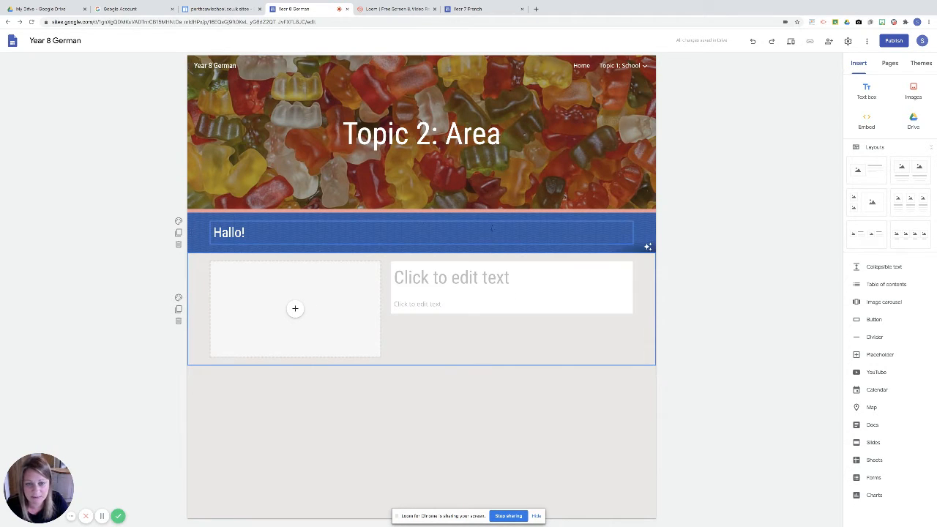
left_click(631, 232)
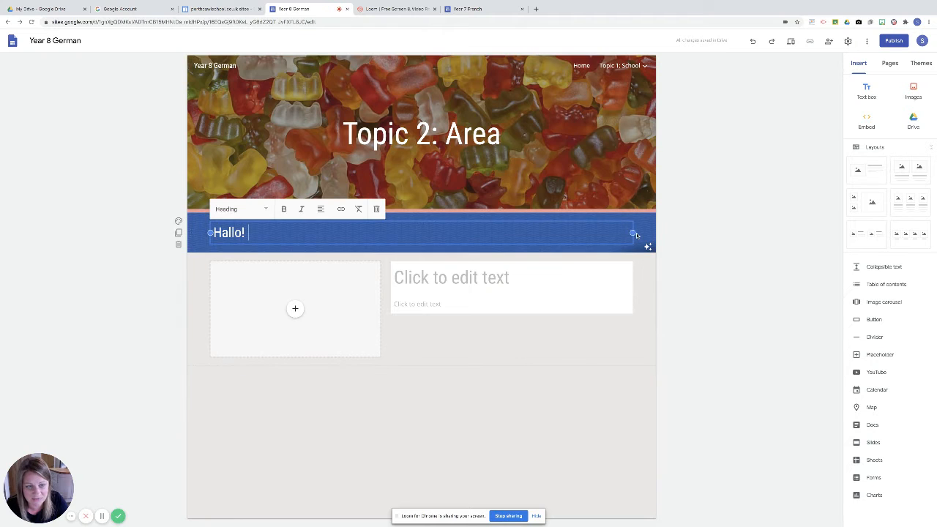
left_click_drag(632, 233, 307, 232)
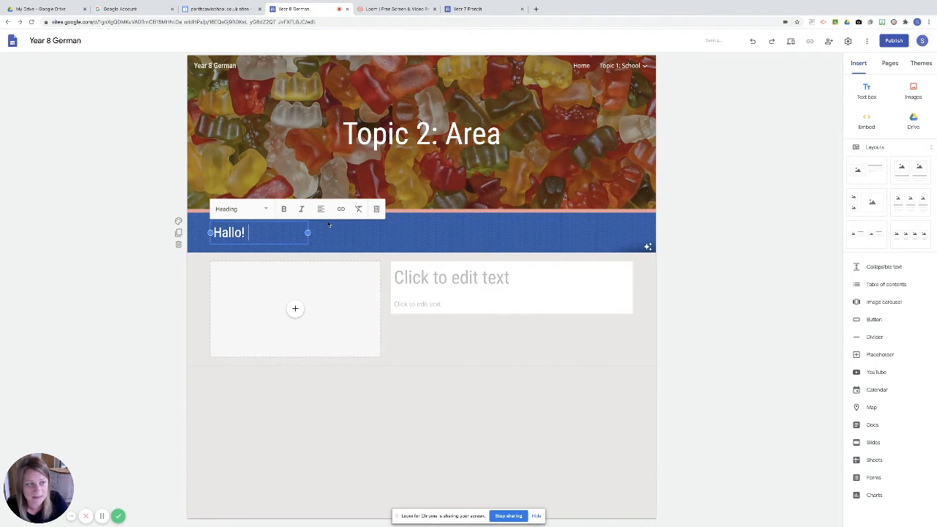
left_click(416, 232)
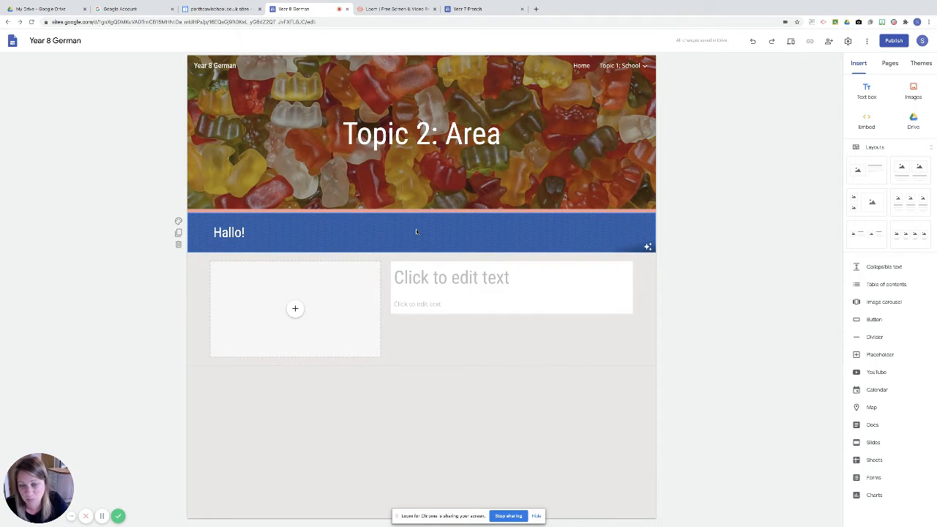
Add a text box beside Hallo! in the blue section reading "Ich heisse Frau" followed by the teacher's surname.
double_click(486, 232)
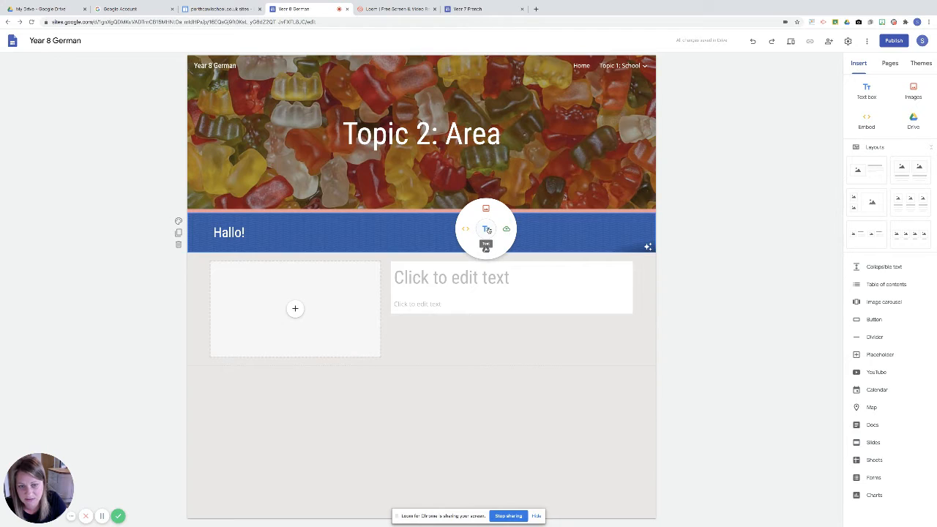
left_click(487, 230)
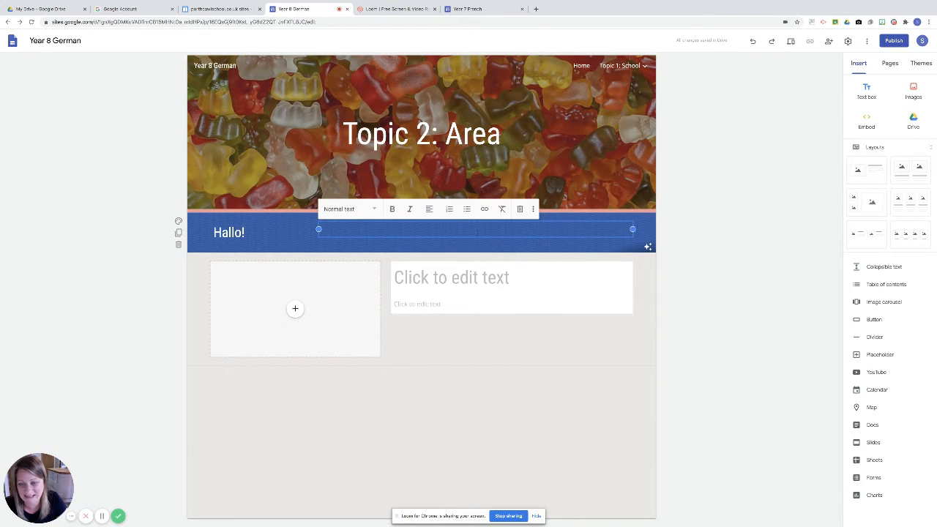
type("Ich")
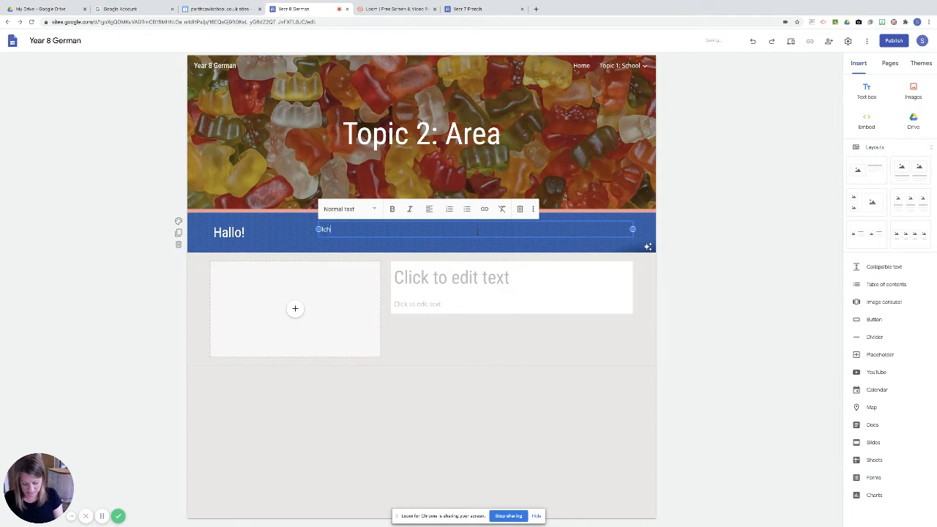
type(" heiss")
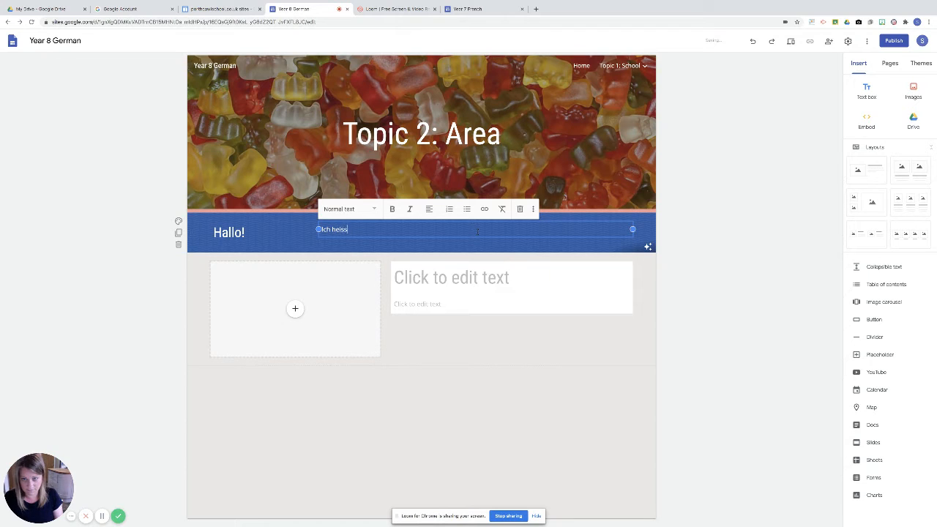
type("e frau Thomas")
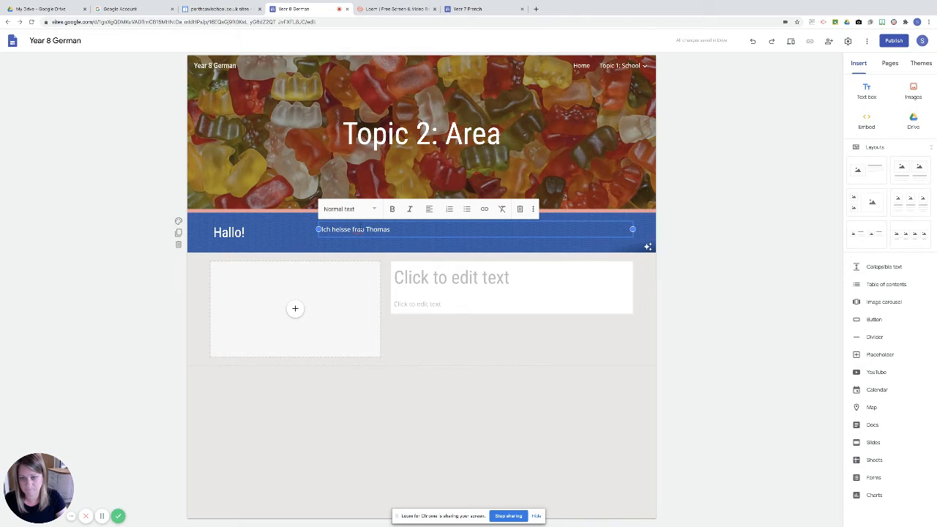
left_click(354, 229)
key("BackSpace")
type("F")
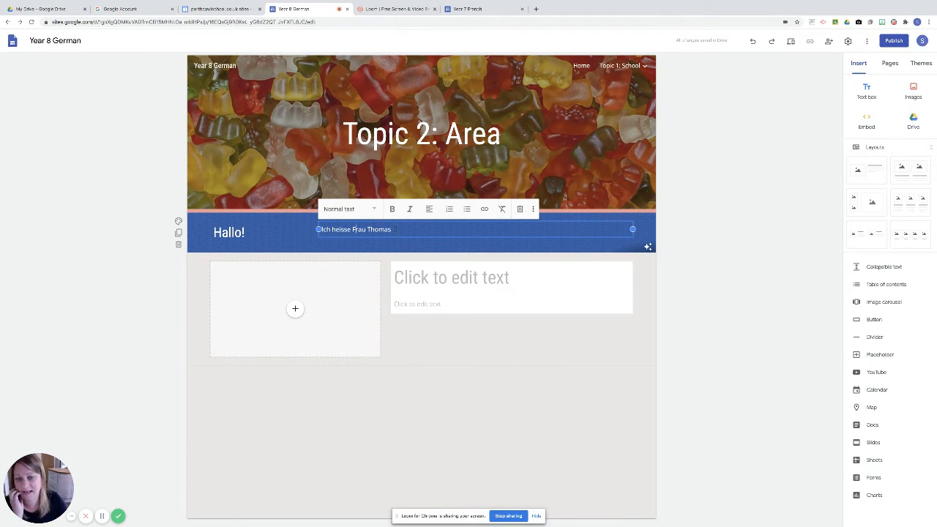
Make the "Ich heisse Frau" sentence bold and narrow its text box to just wider than the text.
left_click_drag(393, 229, 320, 229)
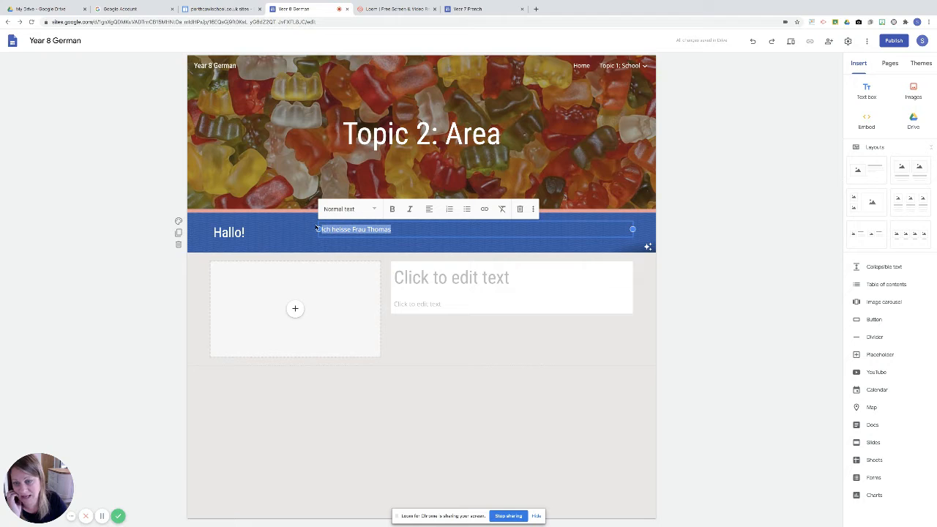
left_click(390, 210)
left_click(448, 377)
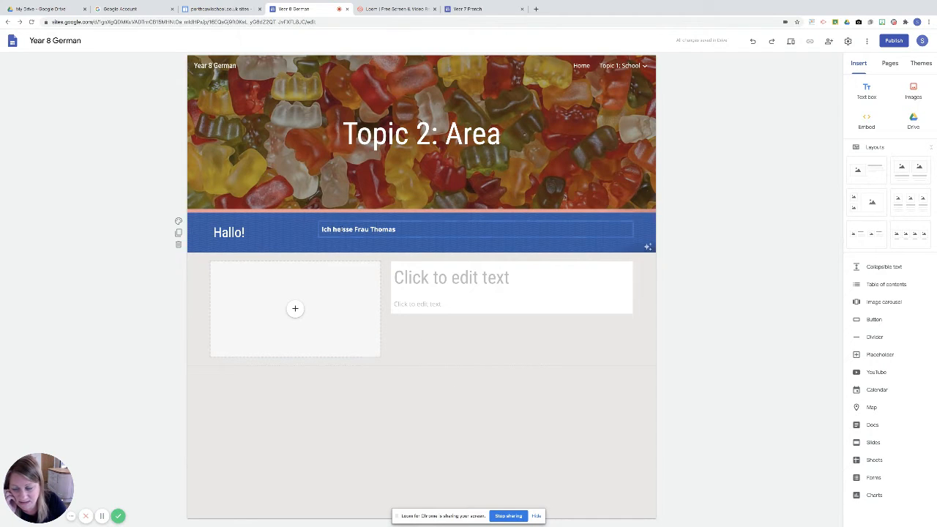
left_click(553, 233)
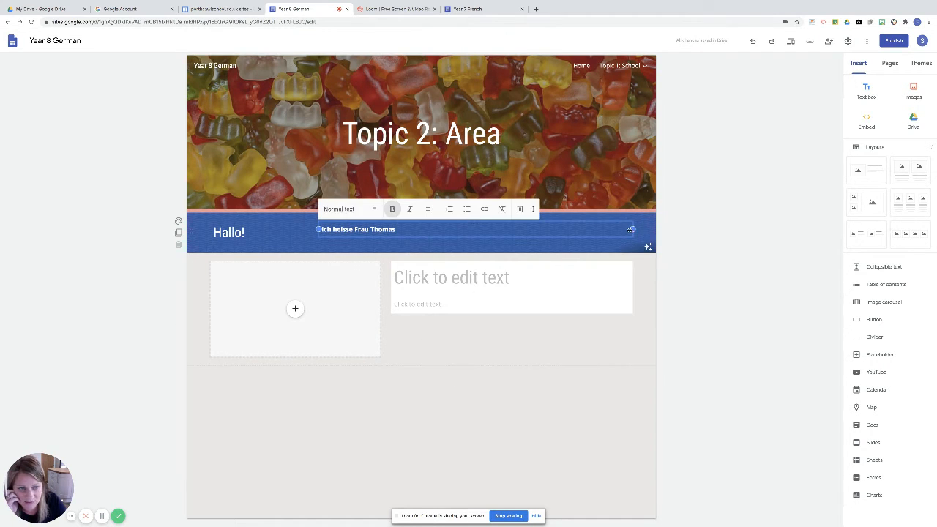
left_click_drag(631, 230, 416, 230)
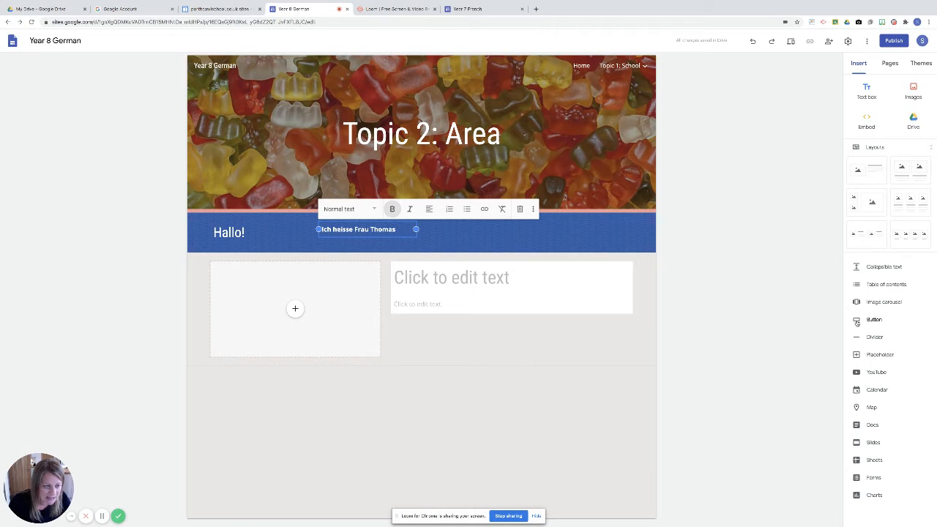
On the Home page, insert a button named "Topic 1: School" that links to the Topic 1: School page.
left_click(864, 320)
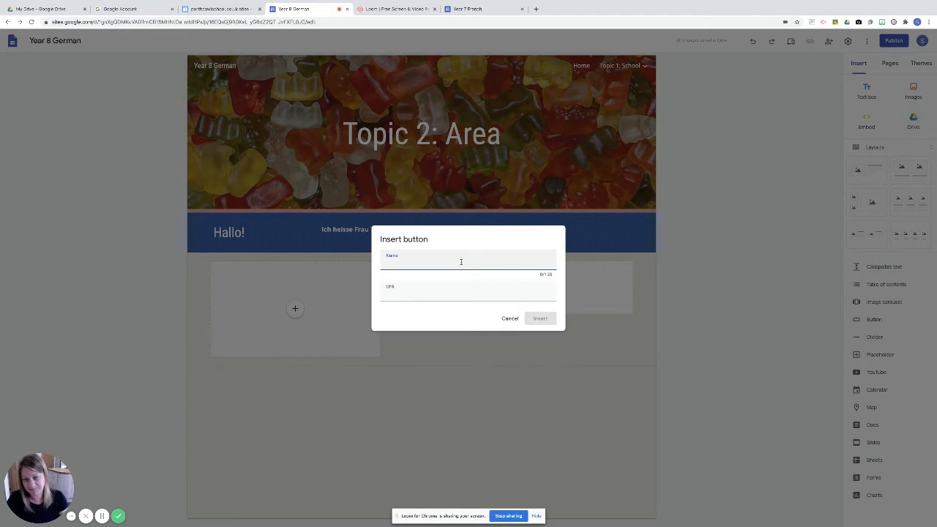
left_click(510, 319)
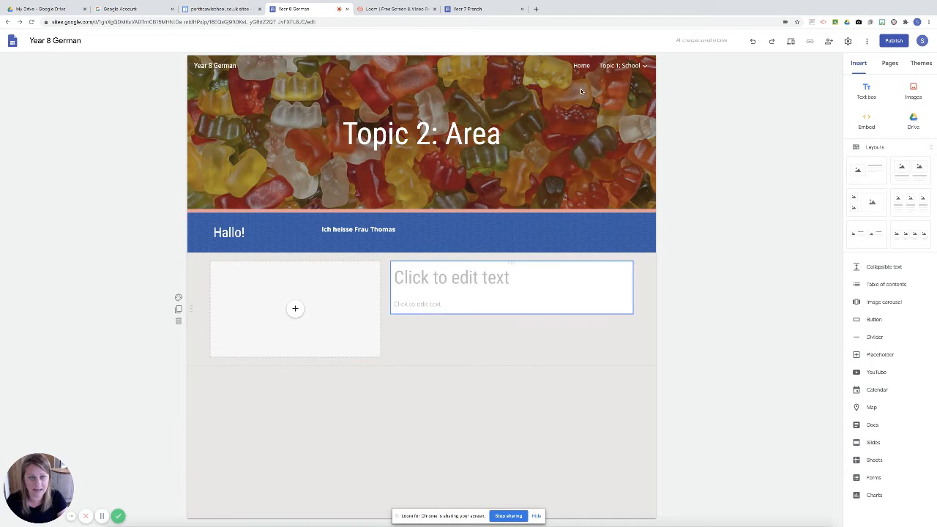
left_click(581, 66)
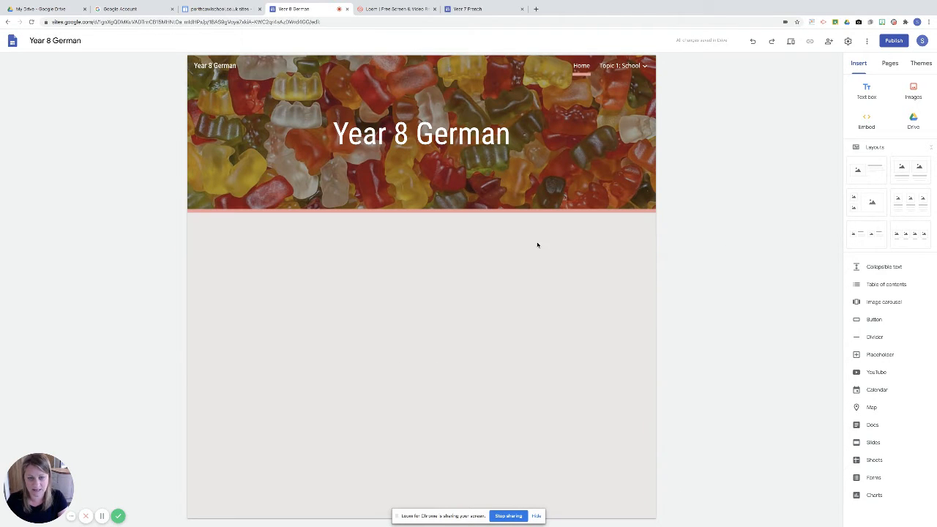
left_click(866, 320)
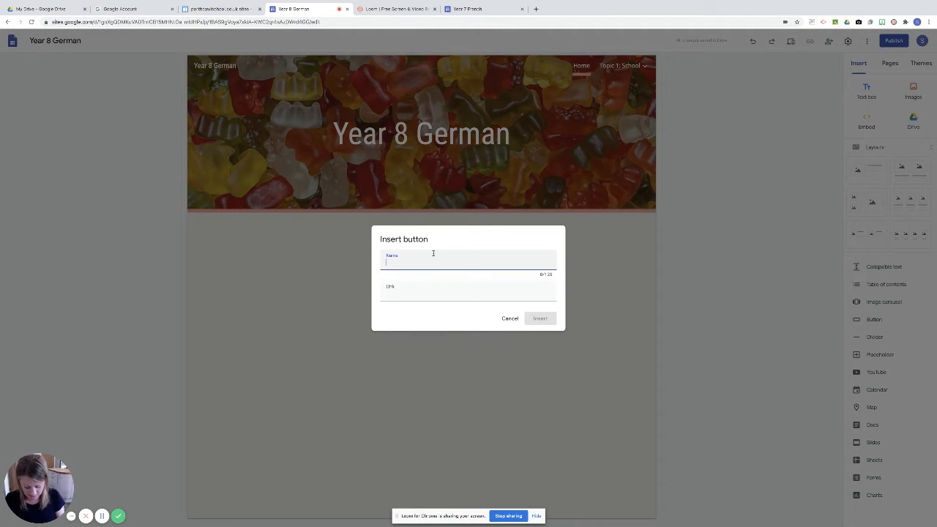
type("Topic 1: ")
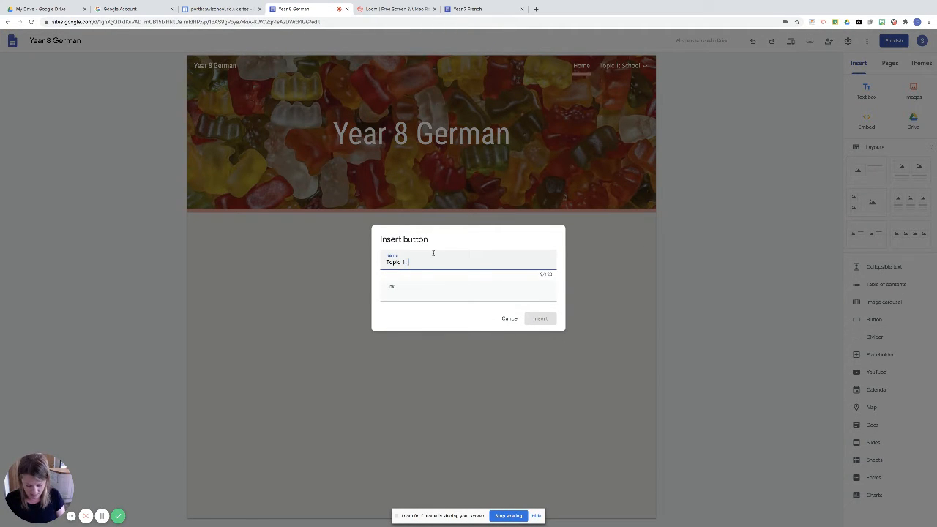
type("School")
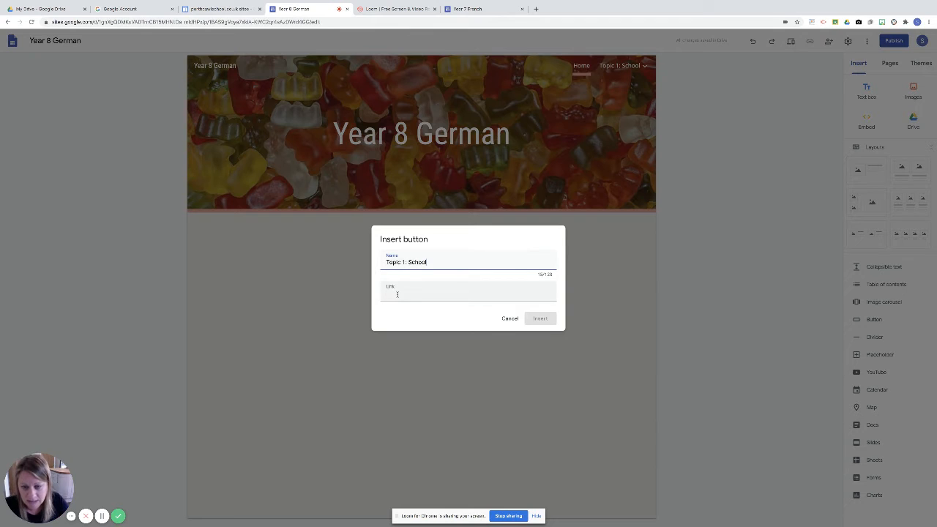
left_click(398, 294)
left_click(417, 320)
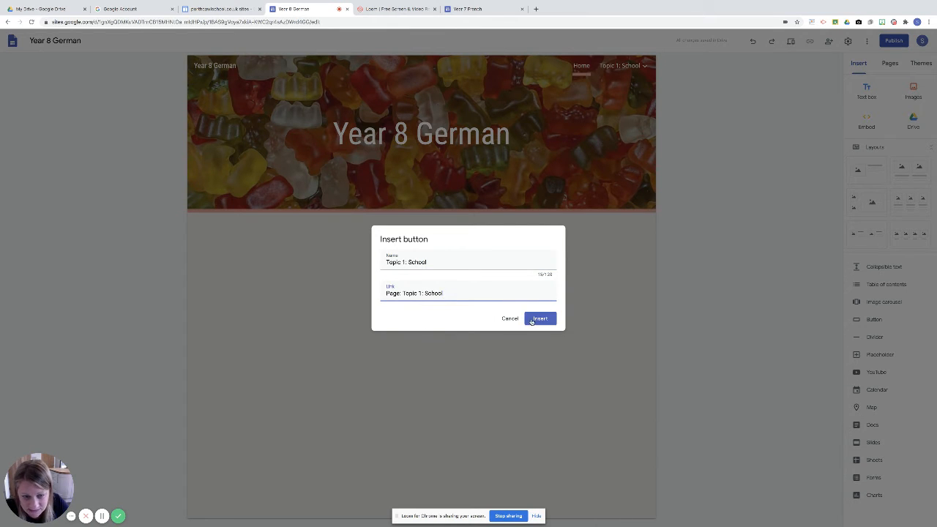
left_click(538, 320)
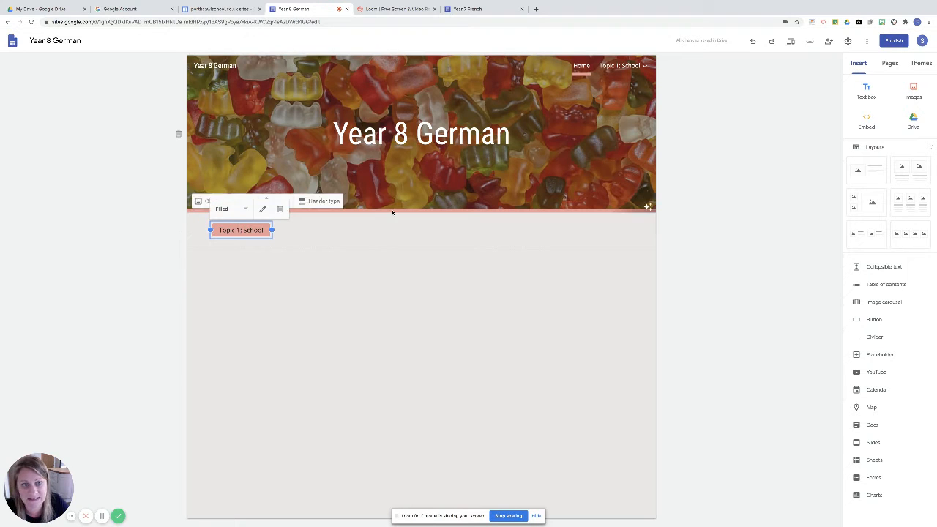
double_click(349, 233)
left_click(350, 230)
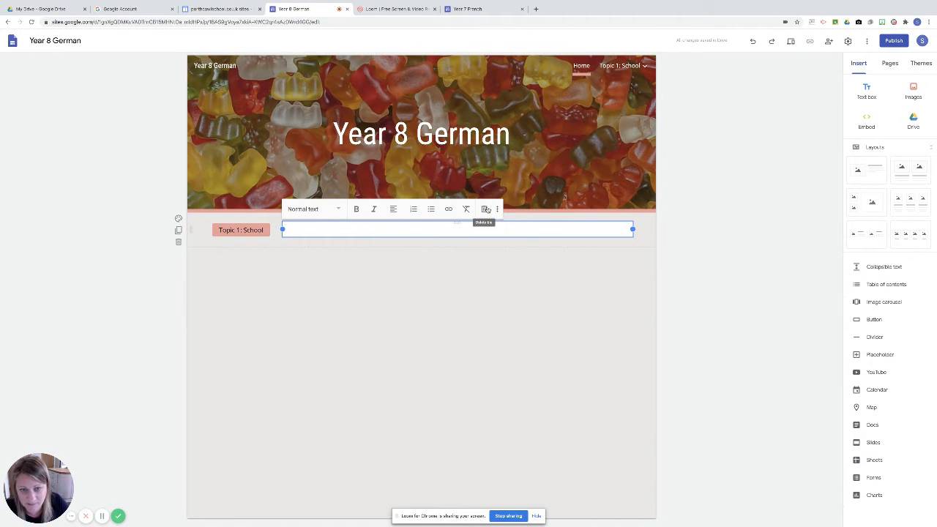
left_click(484, 209)
left_click(871, 320)
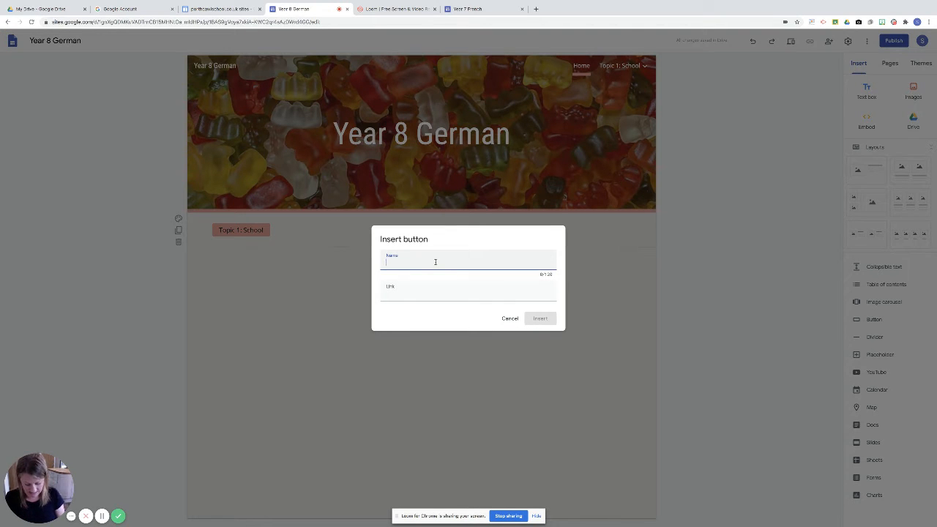
type("Back to la")
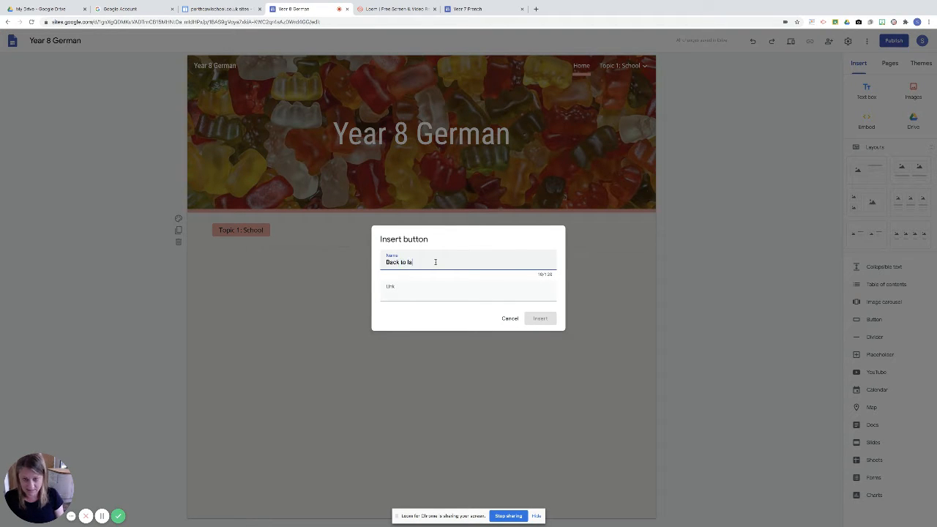
type("angu")
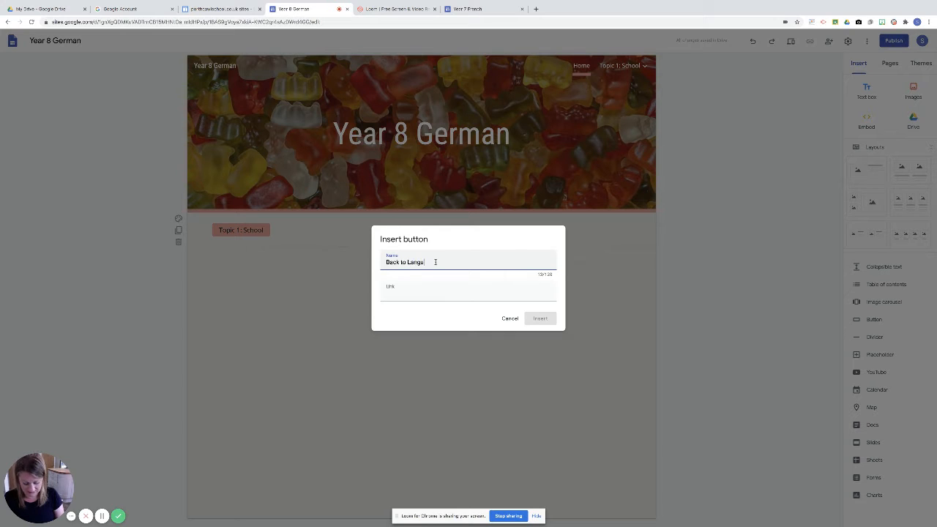
type("ages Ho")
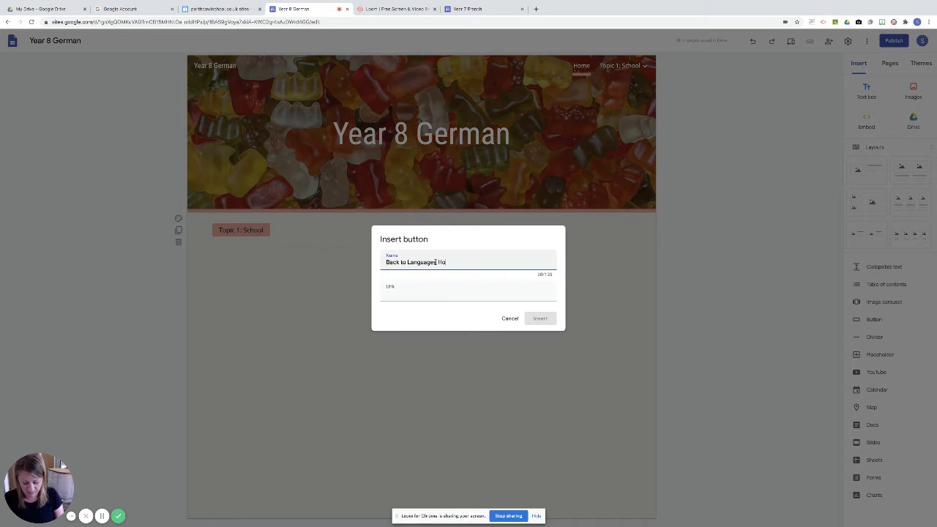
type("ne Pa")
key("BackSpace")
key("BackSpace")
key("BackSpace")
key("BackSpace")
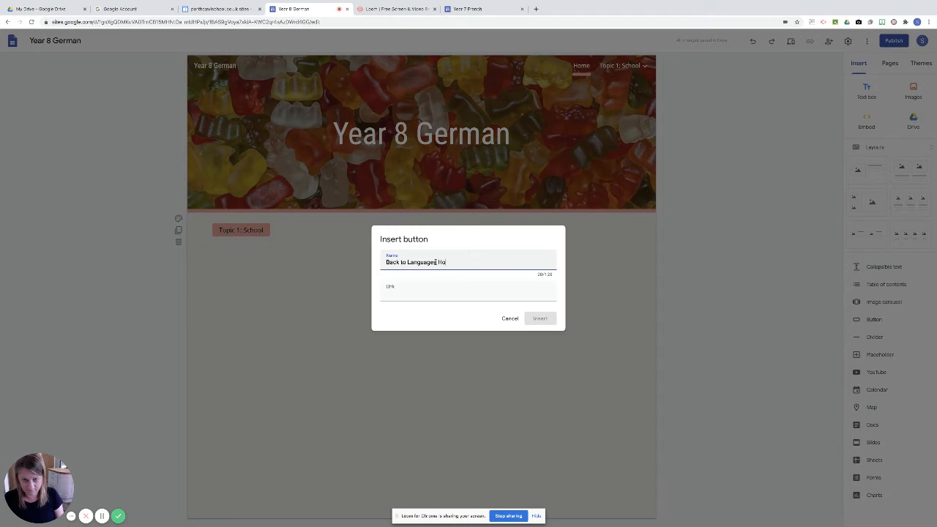
type("me Page")
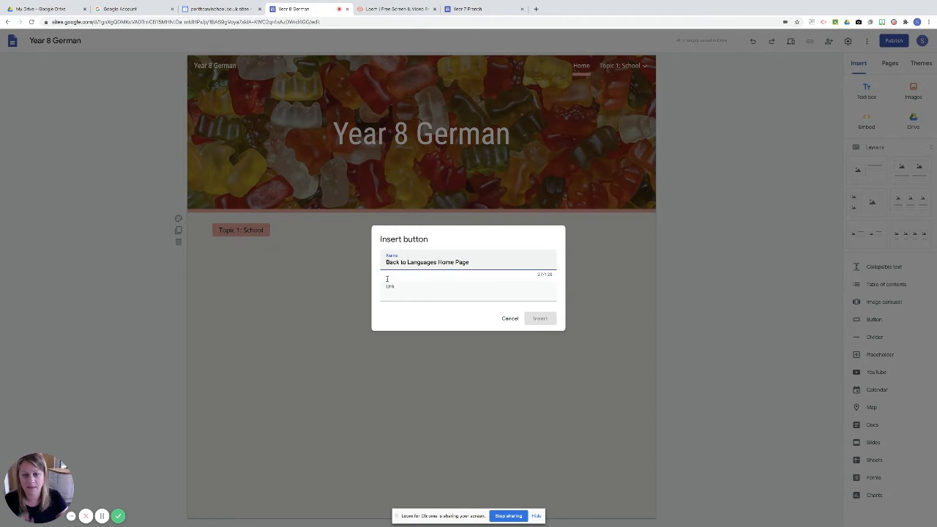
left_click(413, 294)
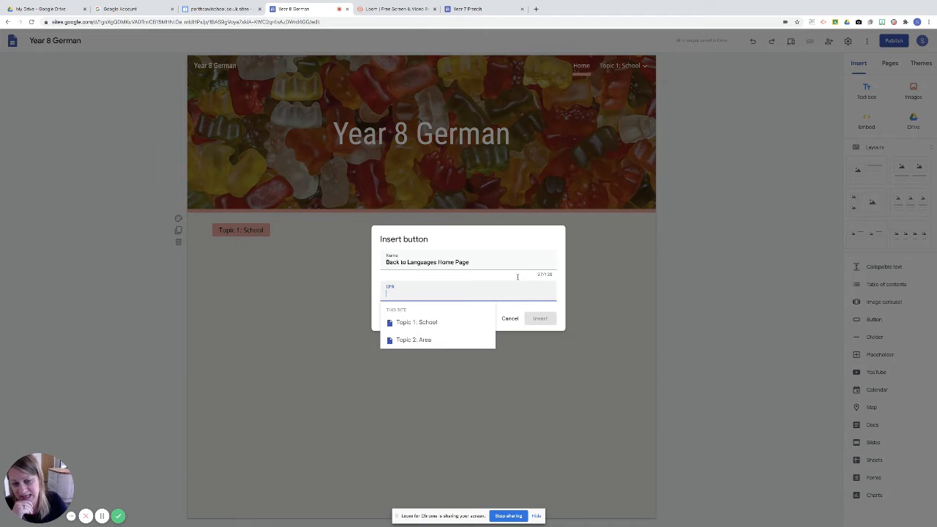
left_click(508, 319)
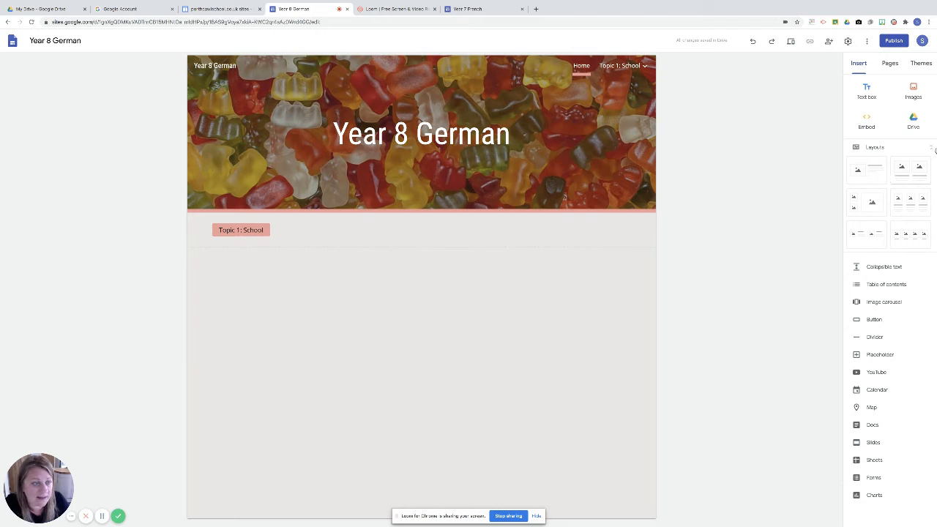
Switch to Google Drive and create a folder named "8 German Sites" in My Drive.
left_click(915, 121)
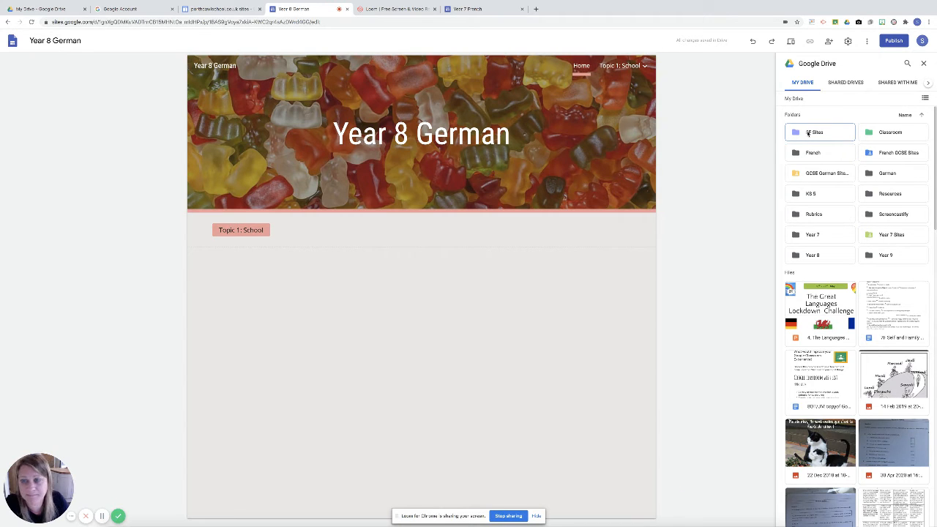
left_click(57, 10)
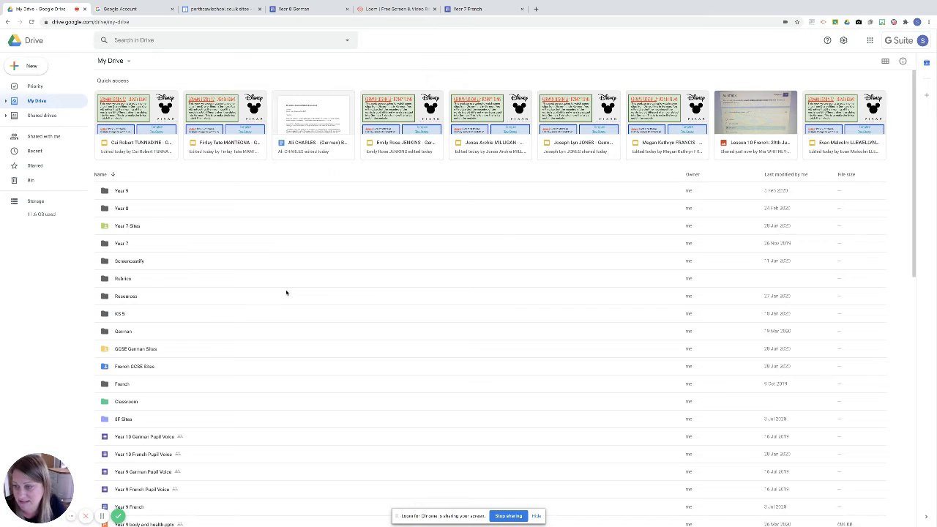
right_click(221, 173)
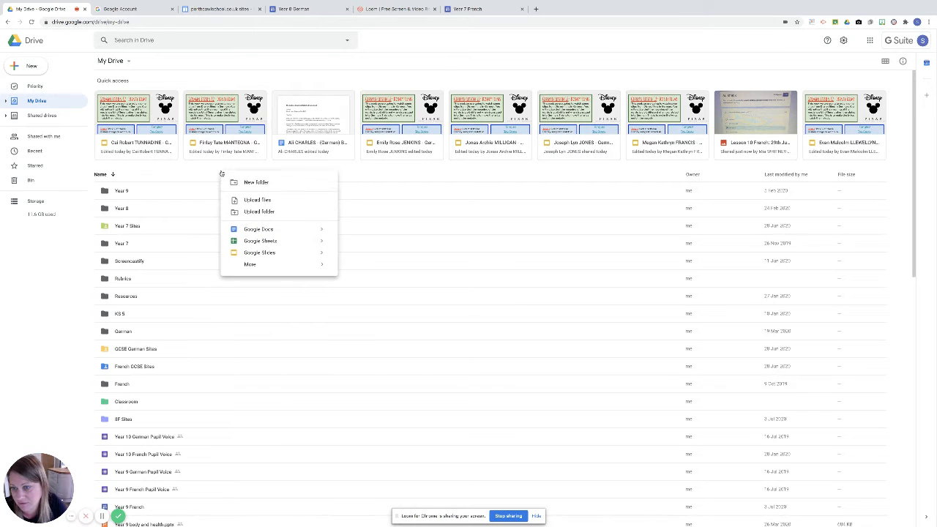
left_click(260, 184)
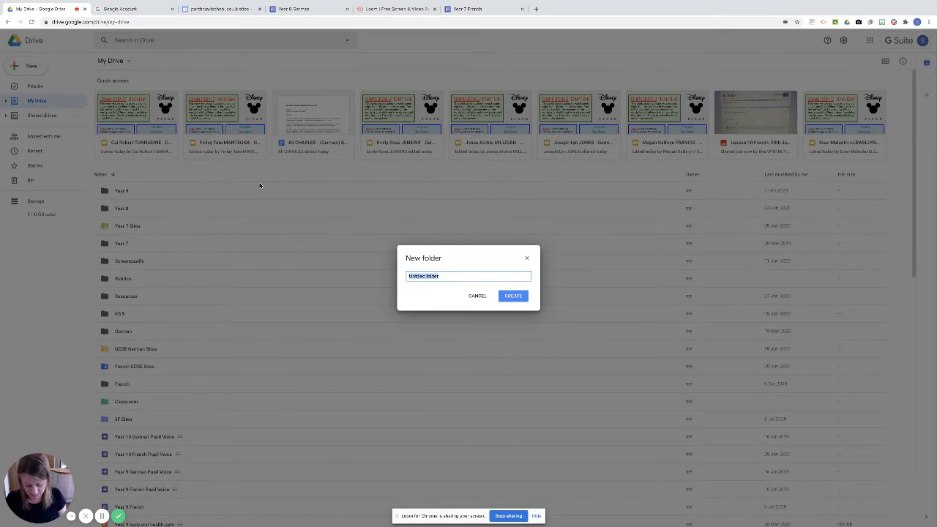
type("Y9")
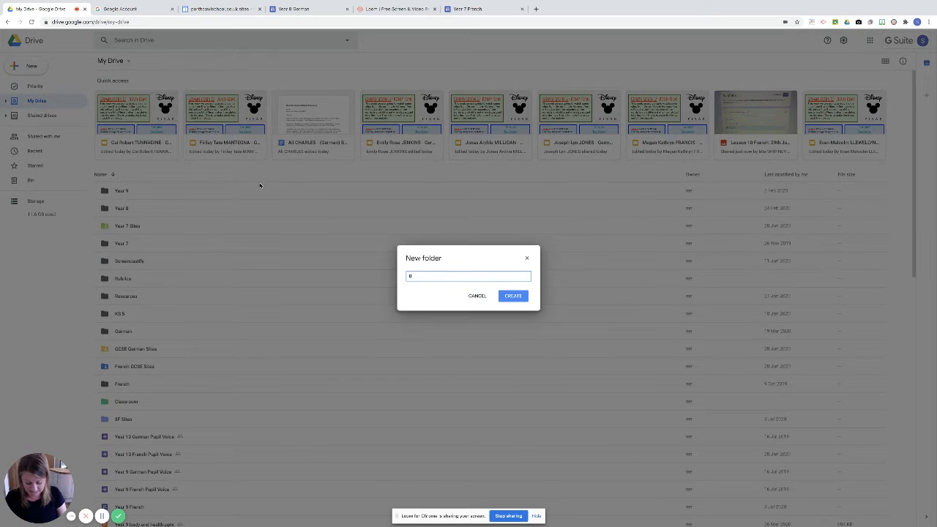
type(" German Site")
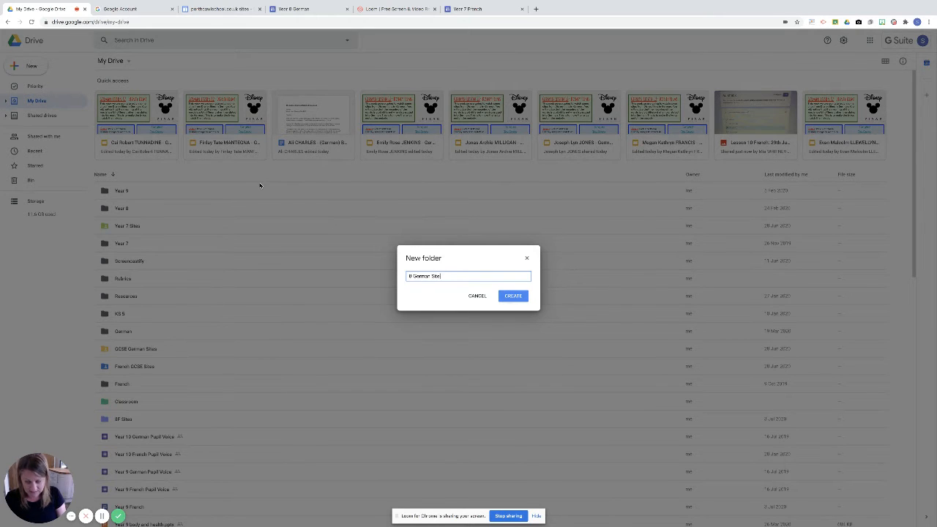
type("s")
left_click(513, 296)
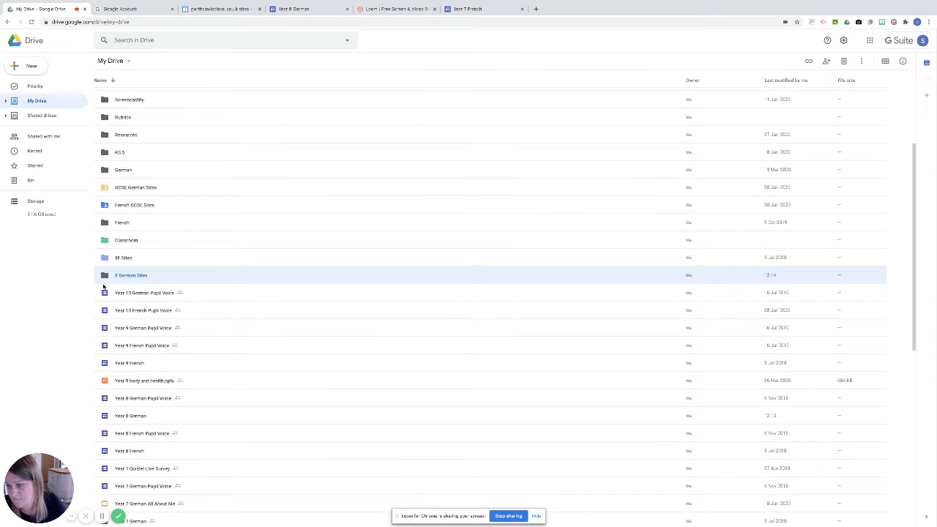
Change the colour of the 8 German Sites folder to pale yellow.
right_click(105, 276)
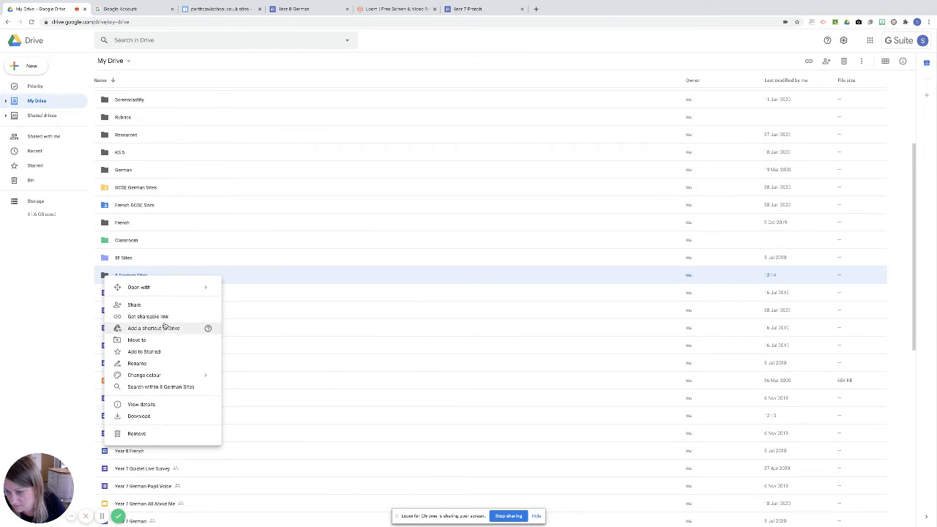
mouse_move(165, 375)
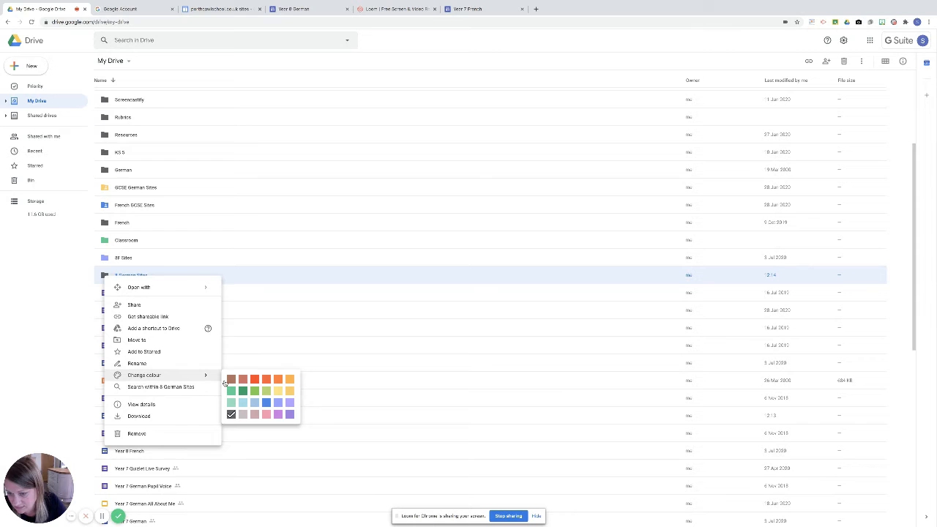
left_click(279, 391)
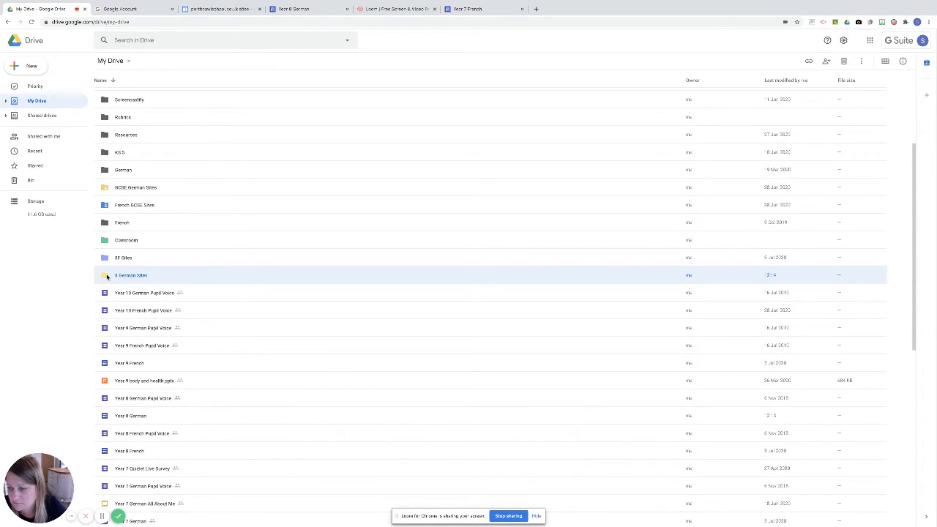
Share the 8 German Sites folder by link so anyone at Porthcawl Comprehensive School can view it.
right_click(107, 276)
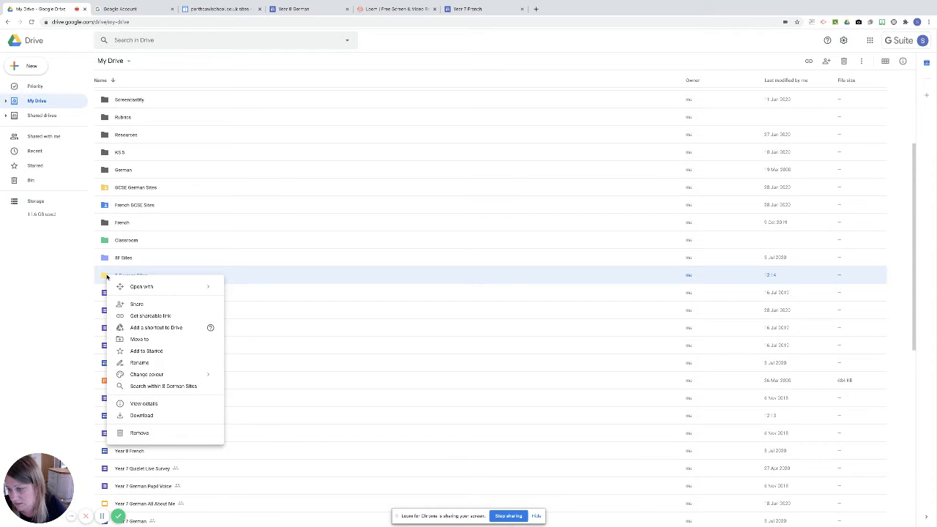
left_click(137, 305)
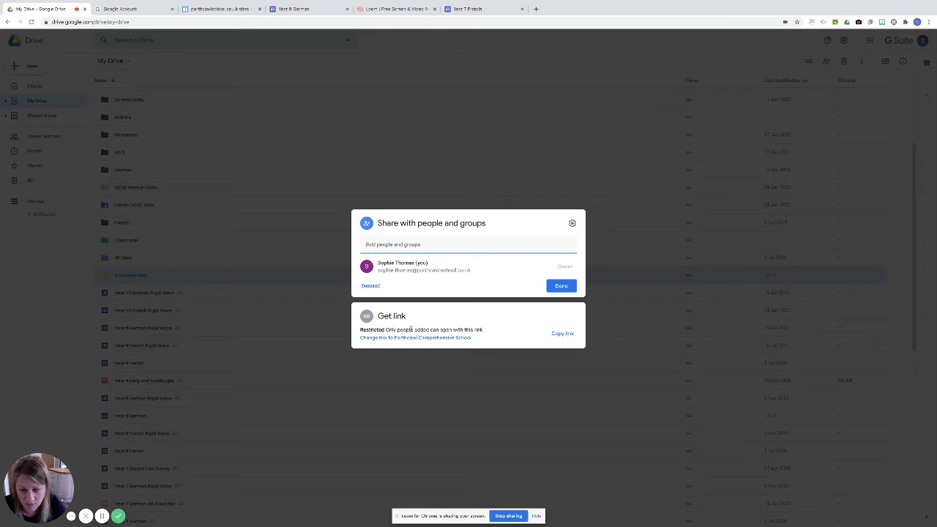
left_click(459, 337)
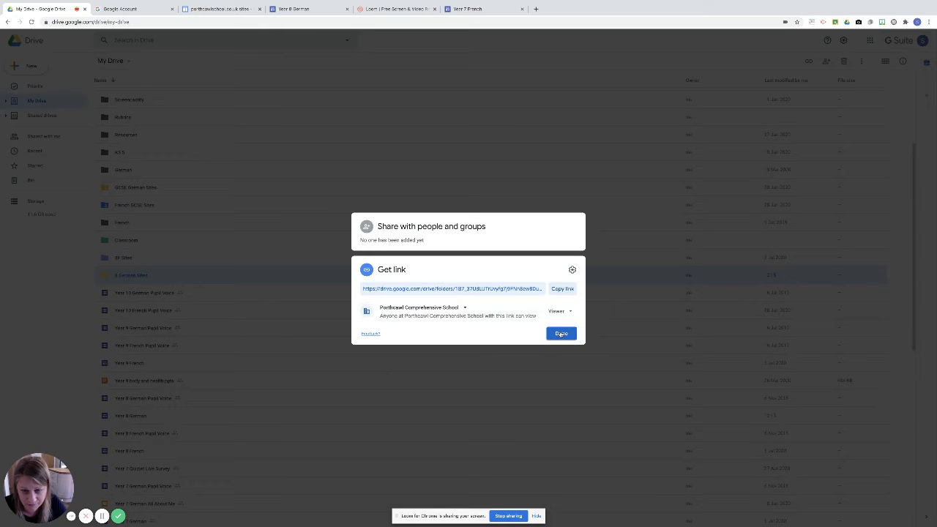
left_click(562, 333)
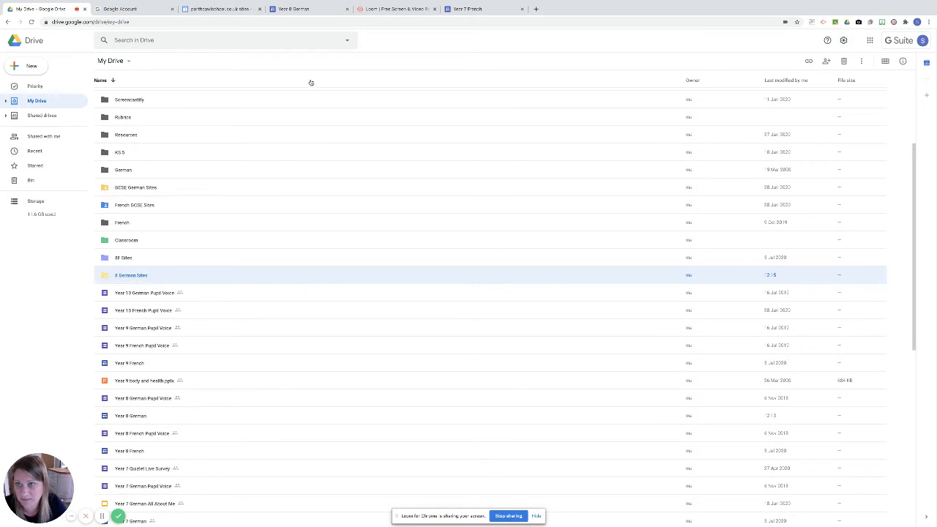
Return to the Year 8 German site editor and look inside the 8 German Sites folder from Drive.
left_click(220, 9)
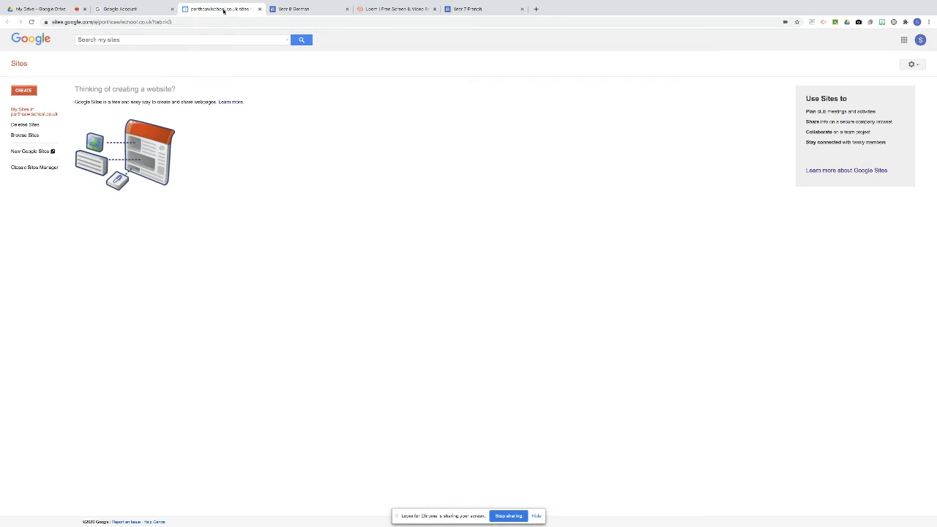
left_click(306, 10)
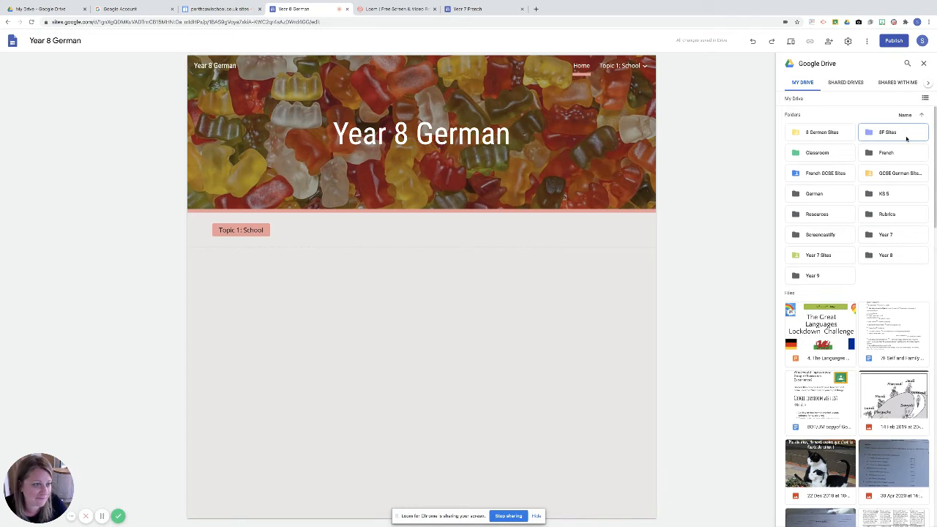
left_click(821, 136)
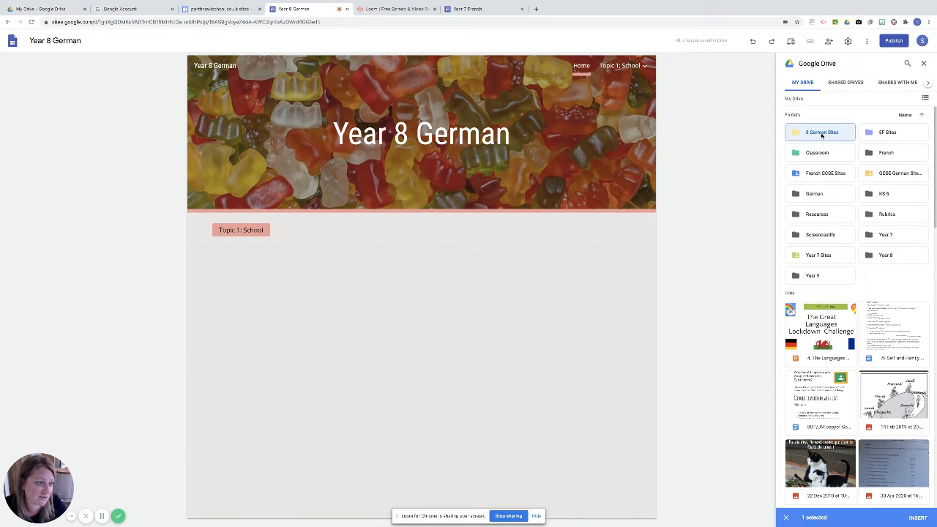
double_click(822, 135)
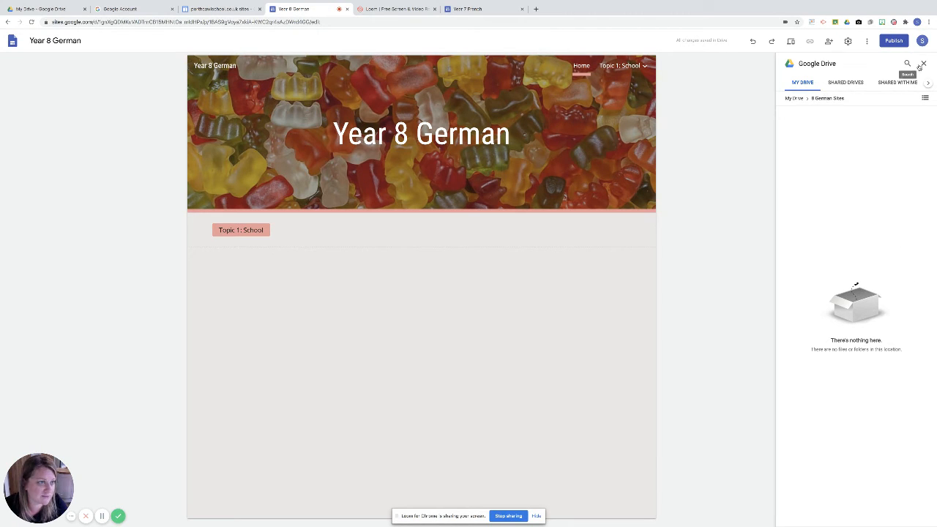
Insert "7F our world Grammar notes.pdf" from the Year 7 Sites folder and shrink it to a thumbnail about as wide as the Topic 1: School button.
left_click(794, 98)
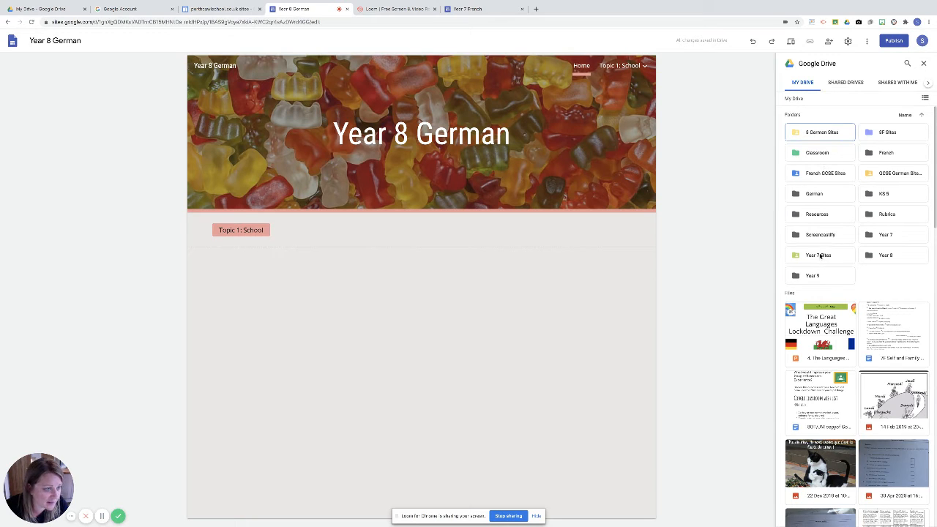
double_click(819, 255)
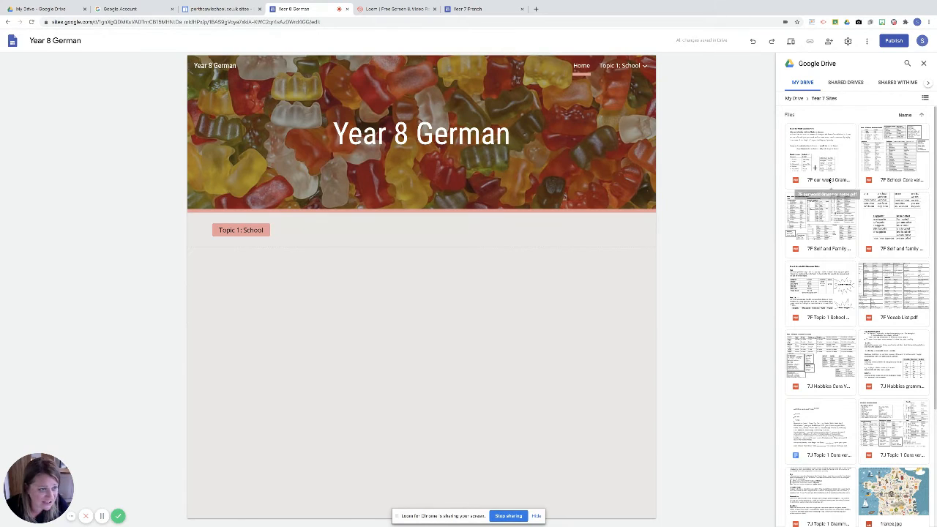
left_click(830, 180)
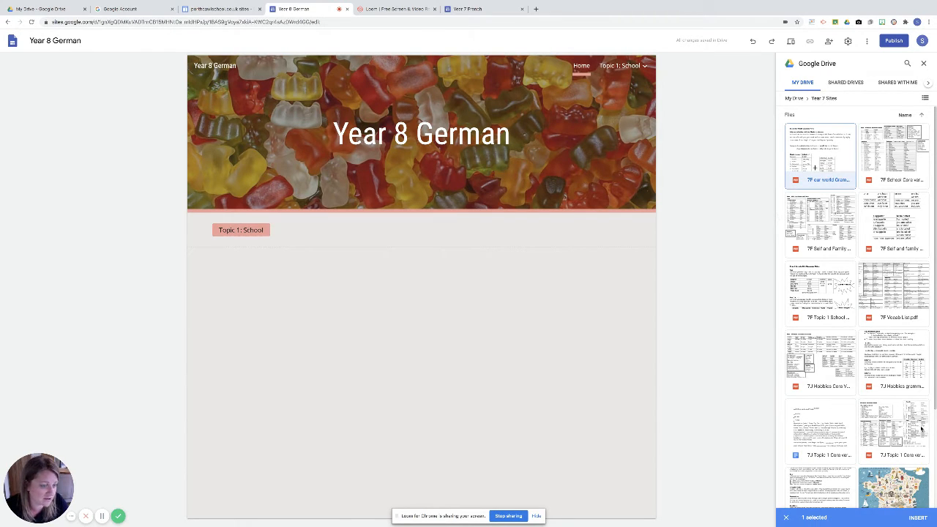
left_click(920, 518)
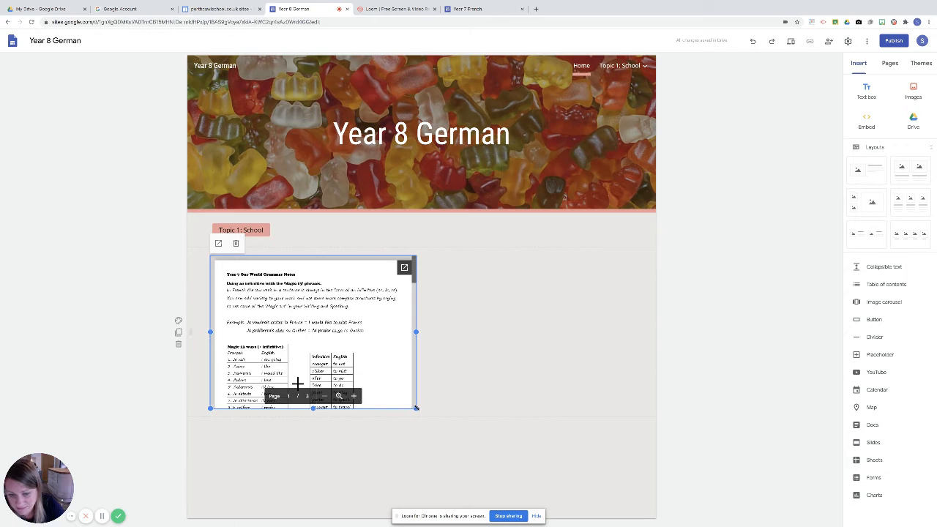
left_click_drag(416, 408, 270, 345)
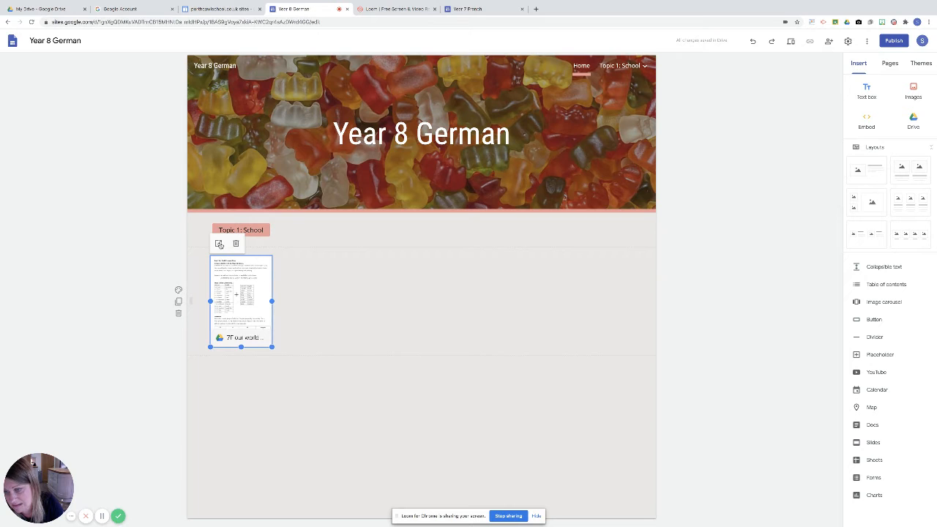
Open the embedded grammar notes PDF in its own tab, look through it and return to the Year 8 German site.
left_click(218, 243)
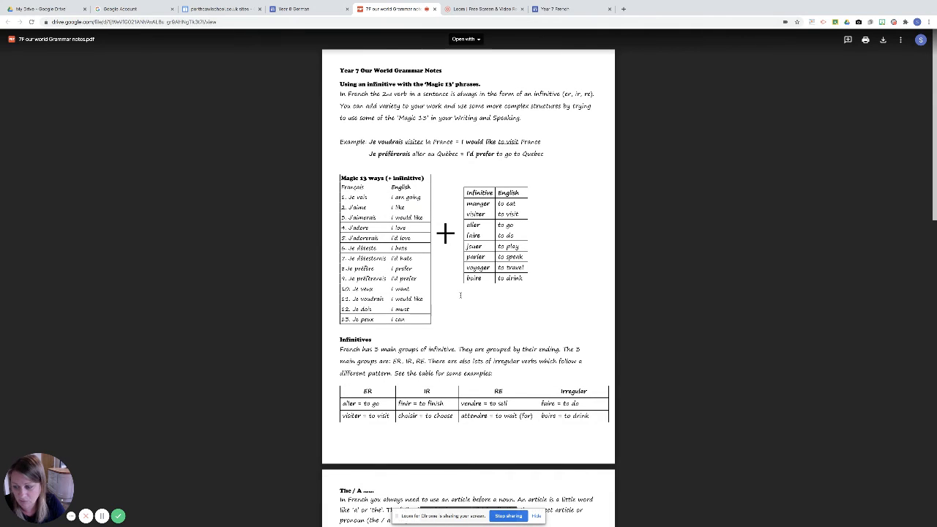
scroll(461, 295, "down", 3)
scroll(428, 207, "up", 3)
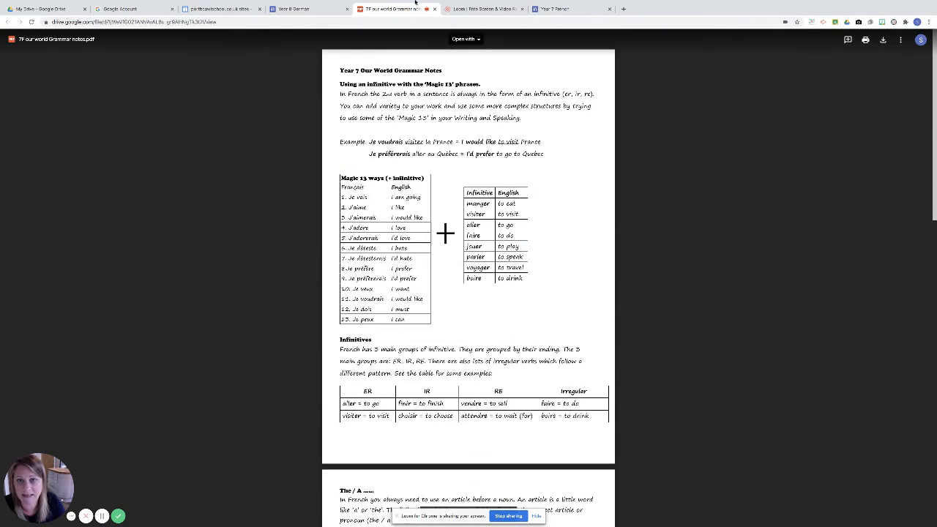
left_click(300, 25)
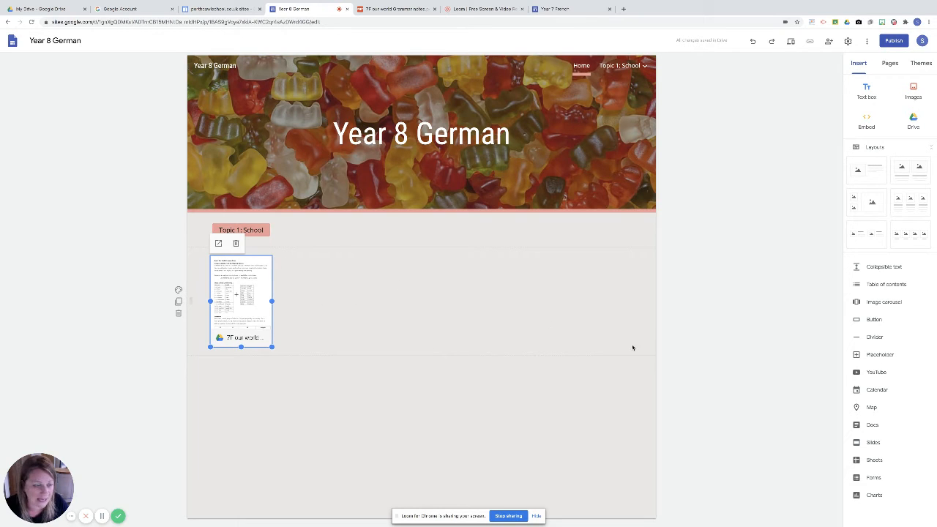
Insert the YouTube video "Max Giesinger - Die Reise (Offizielles Video)" and shrink it to the width of the grammar notes thumbnail.
left_click(870, 374)
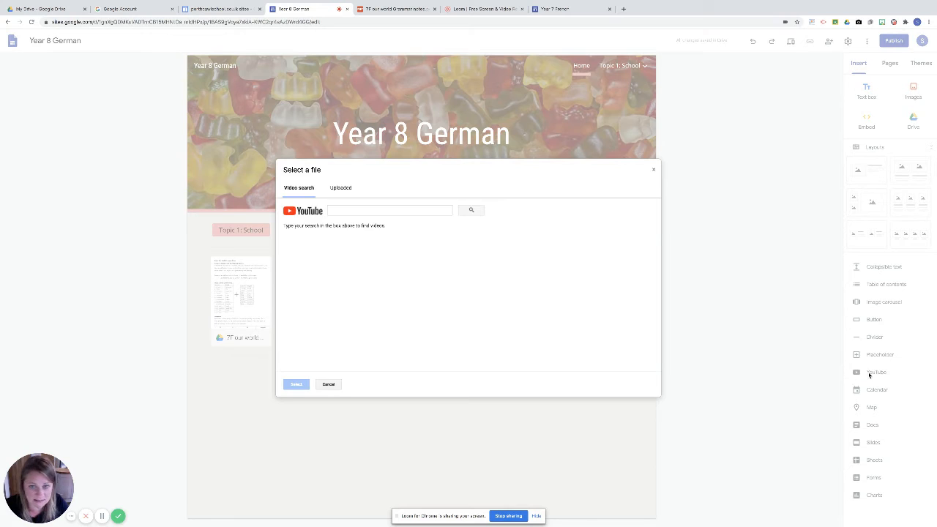
left_click(365, 208)
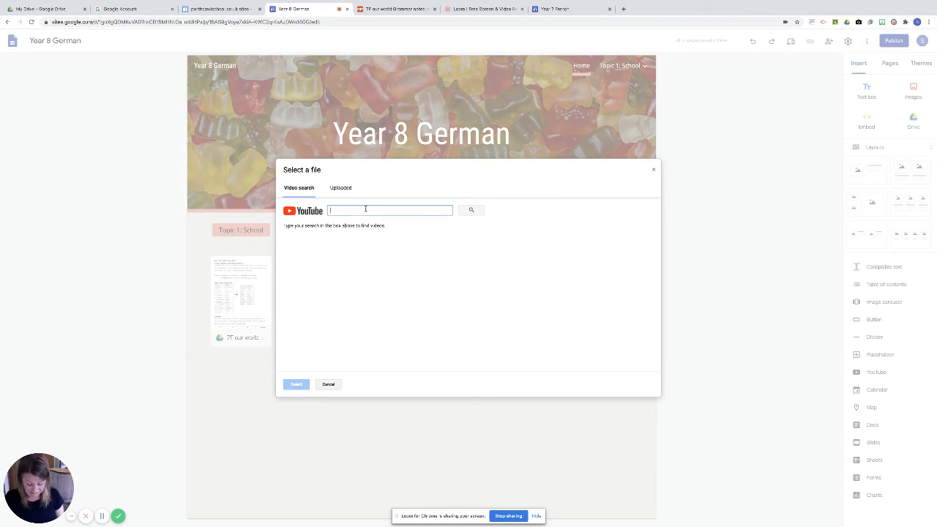
type("Max")
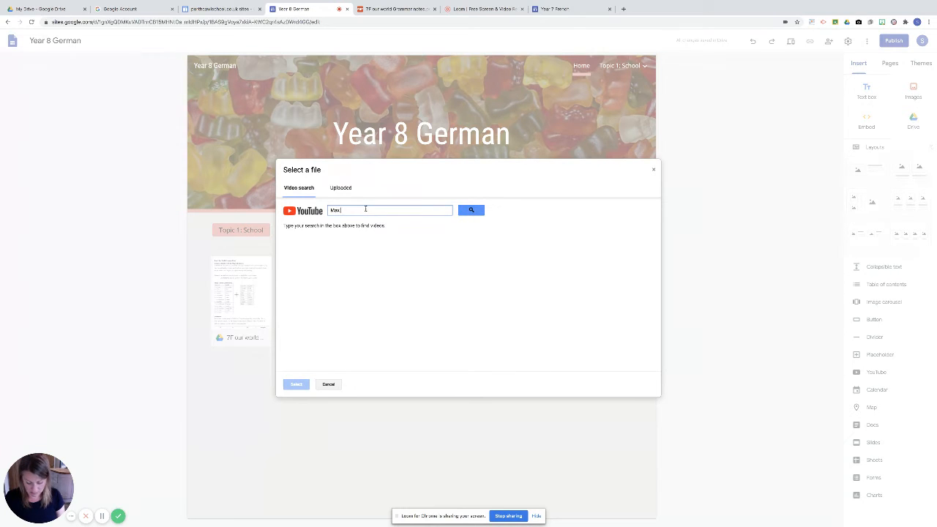
type(" greeinger")
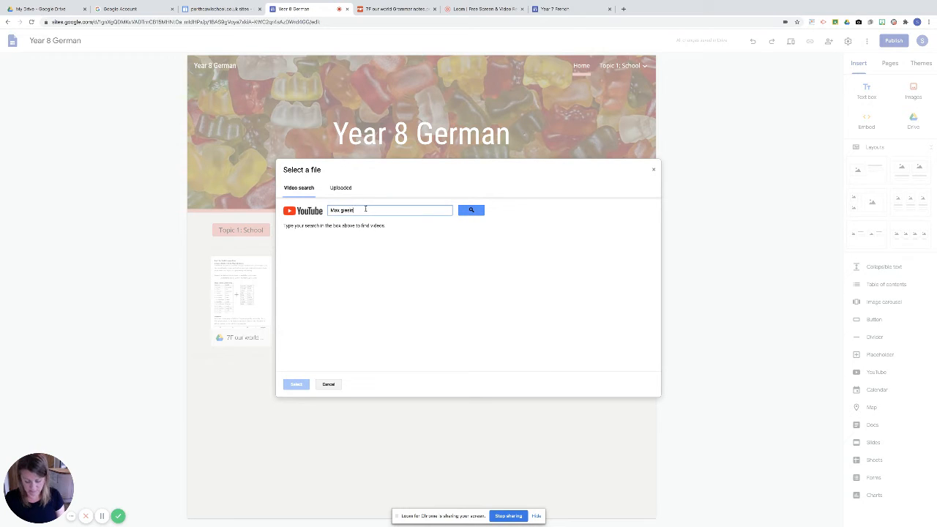
key("Return")
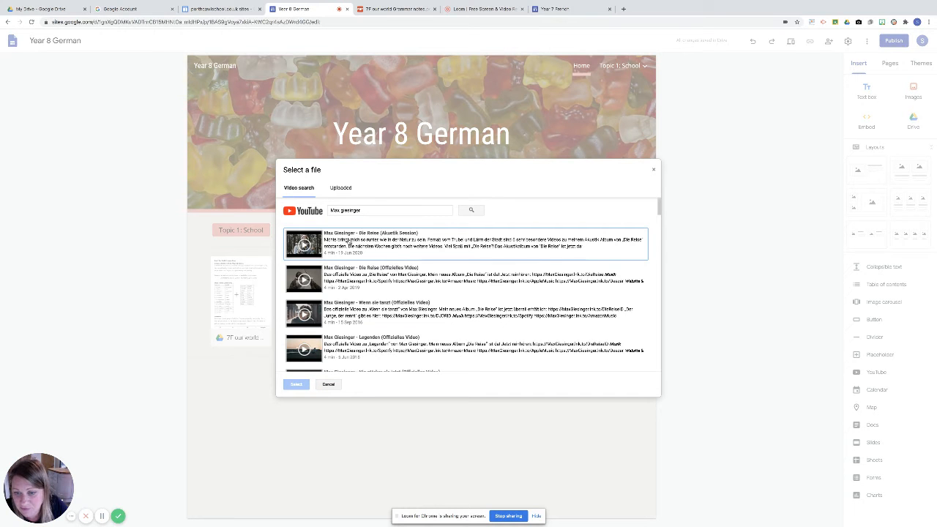
left_click(320, 282)
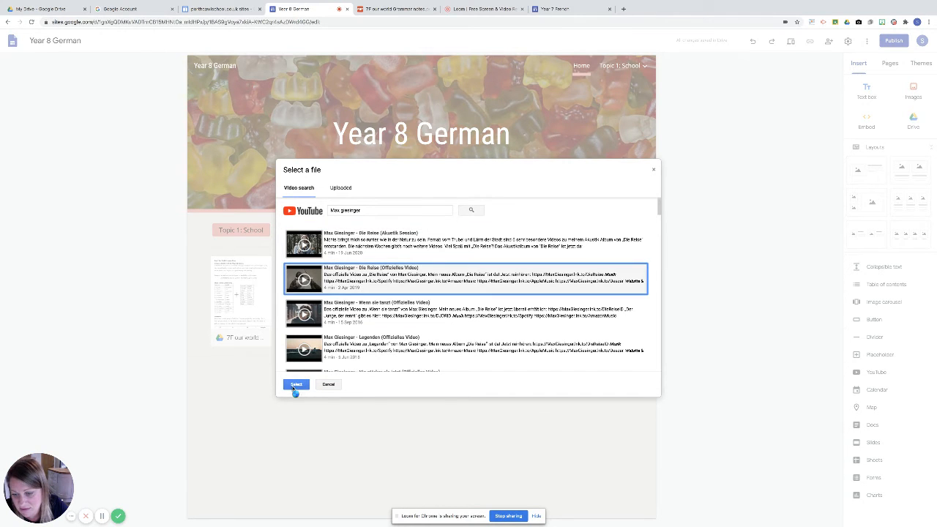
left_click(296, 386)
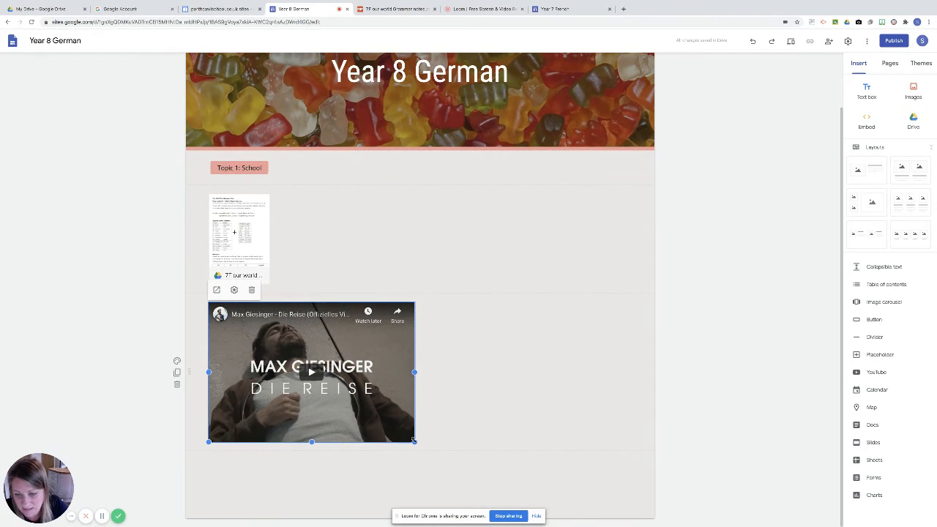
left_click_drag(415, 442, 273, 387)
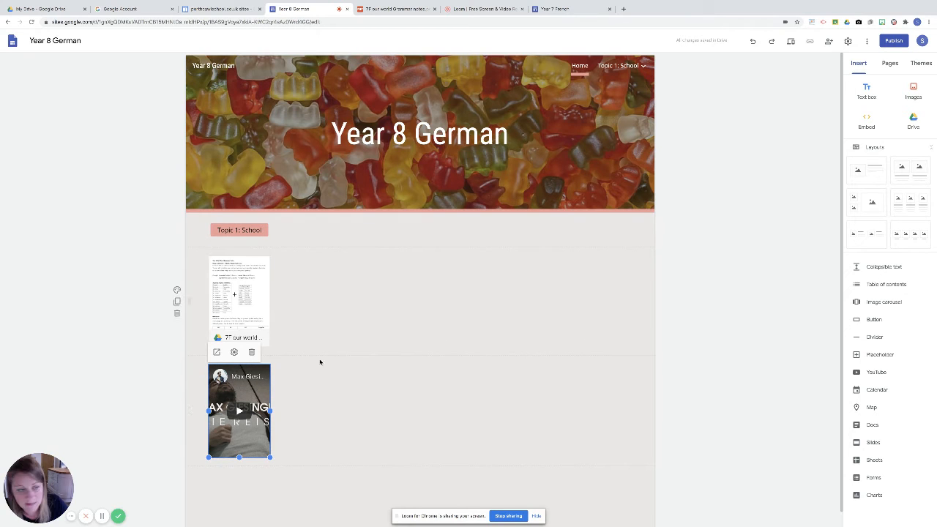
Add a text box reading "Cultural: Music" in its own section between the grammar notes and the video.
double_click(271, 486)
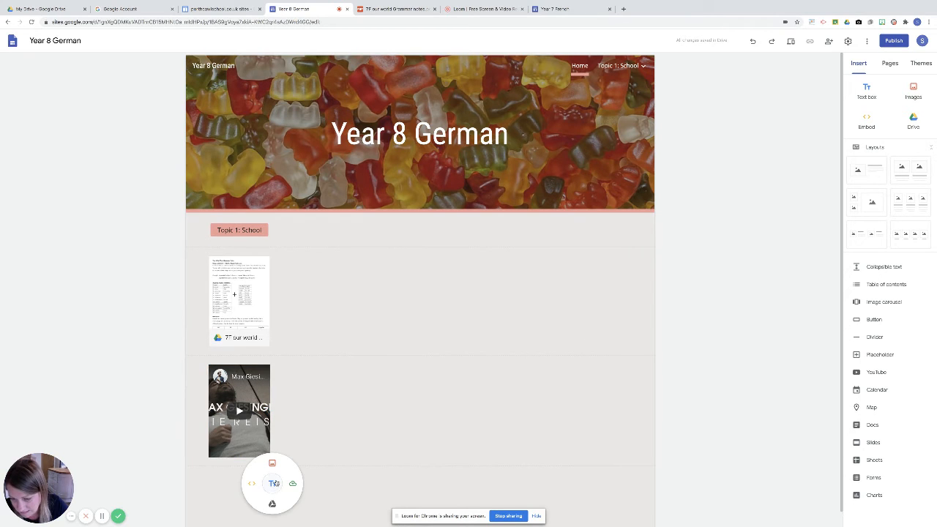
left_click(273, 481)
left_click(197, 438)
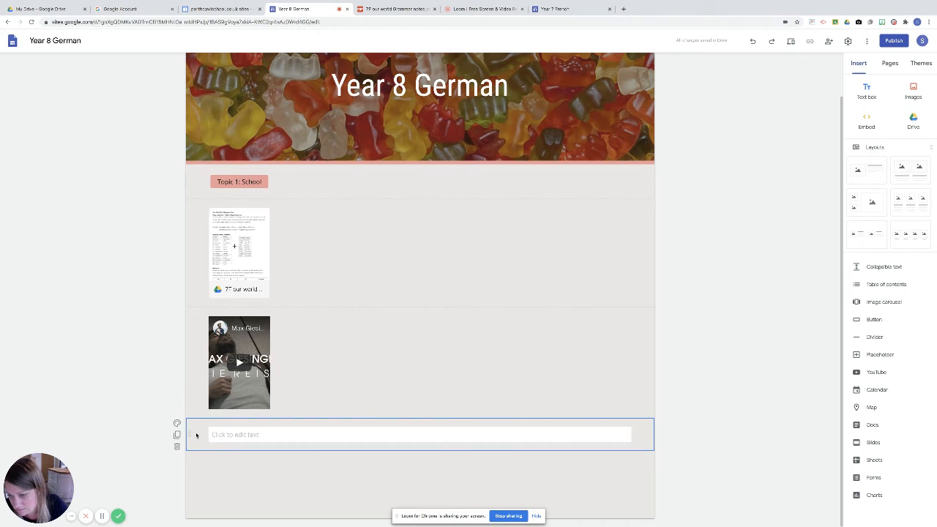
left_click_drag(189, 433, 189, 316)
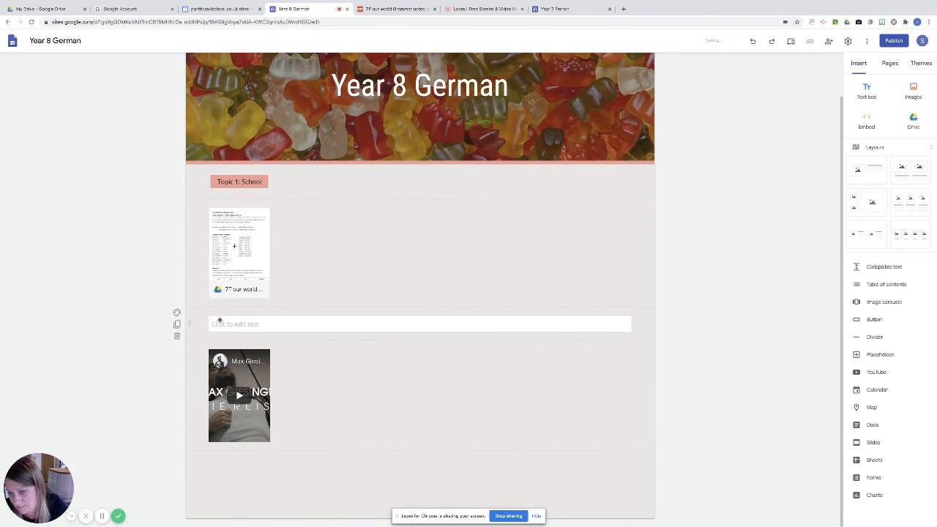
left_click(212, 322)
type("Cu")
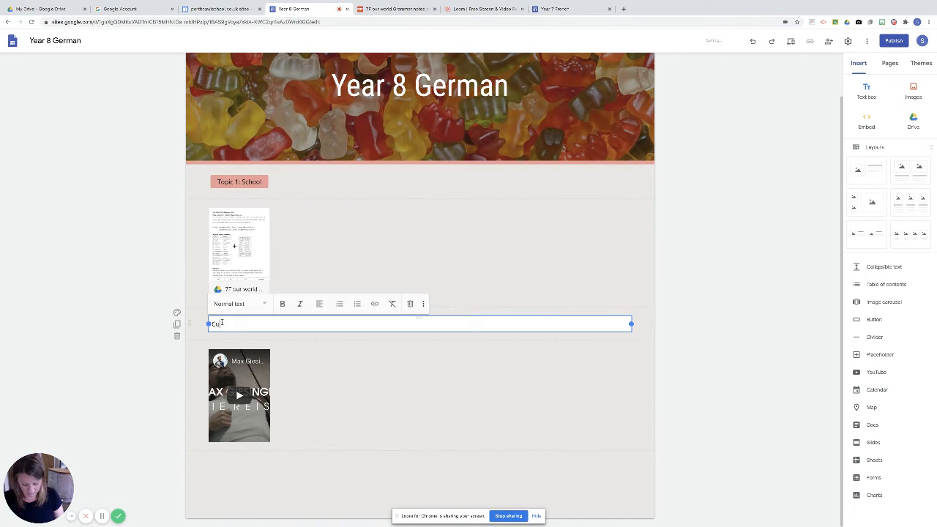
type("ltural:")
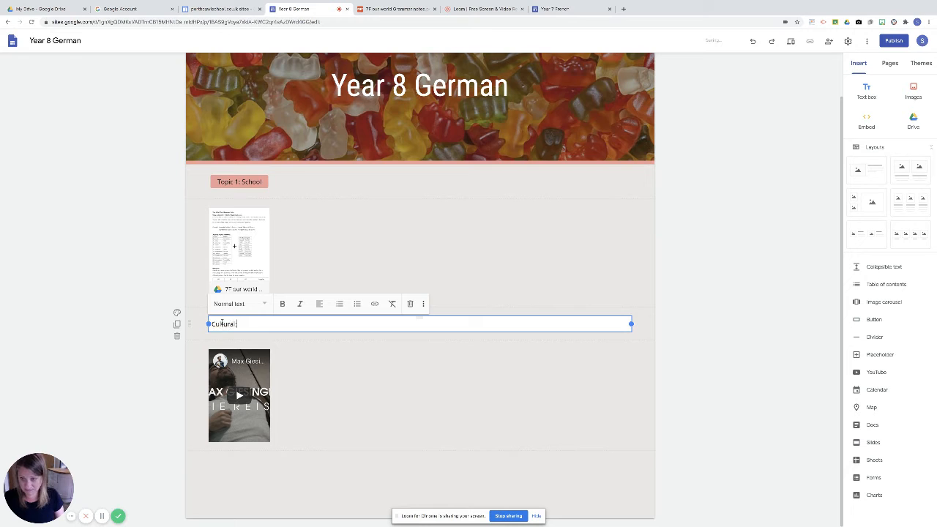
type(" Music")
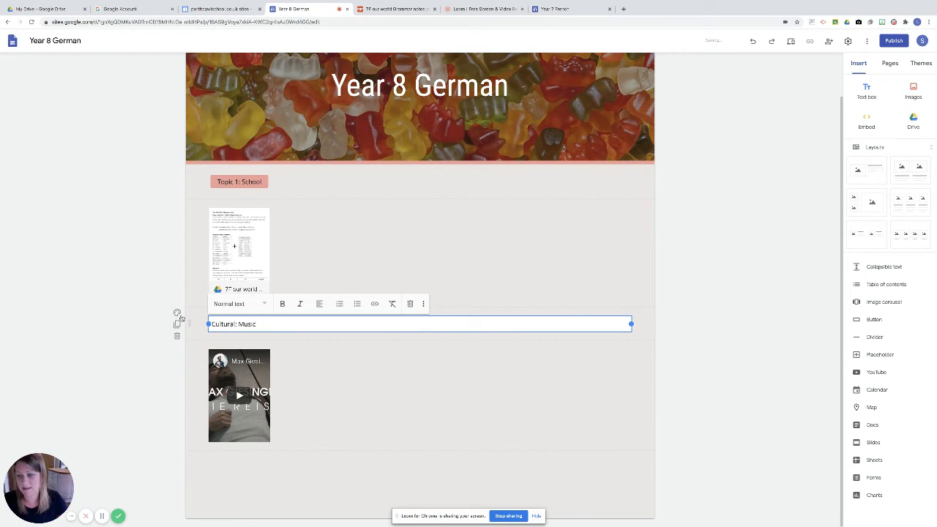
left_click(178, 313)
mouse_move(219, 371)
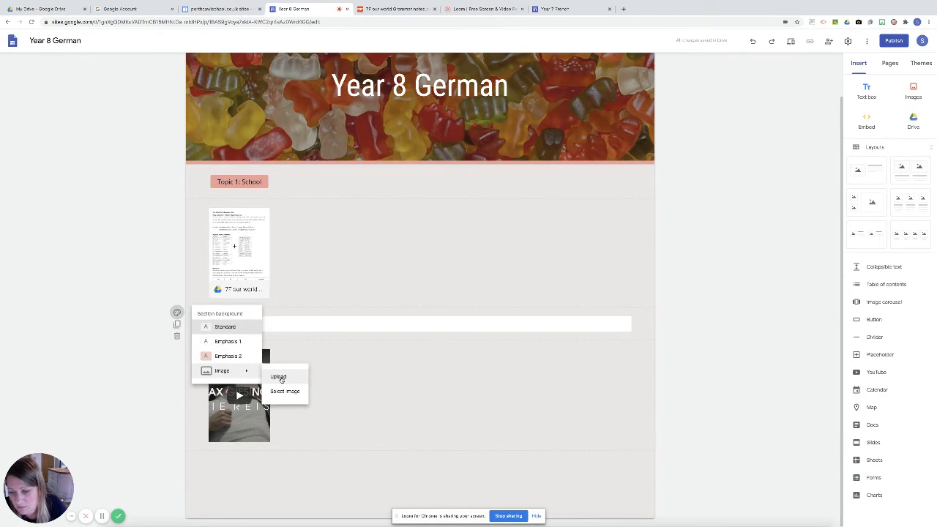
left_click(279, 378)
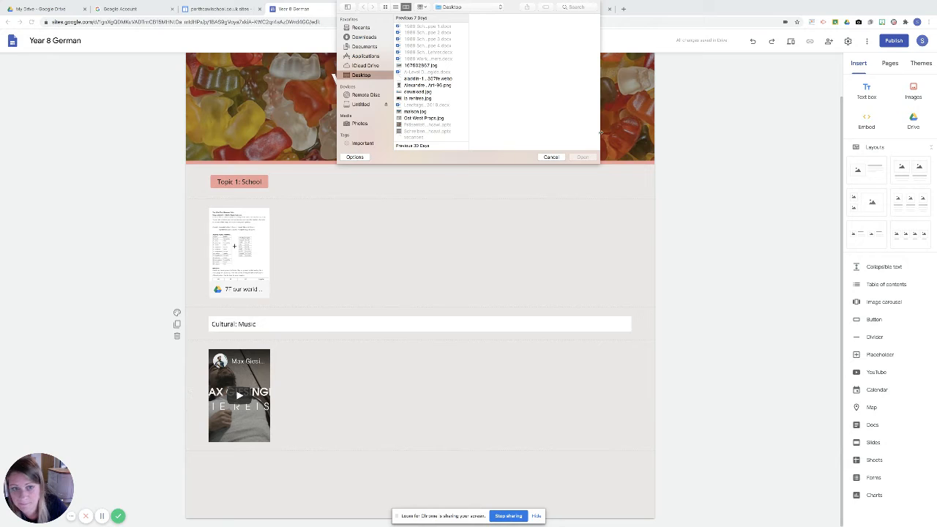
left_click(551, 157)
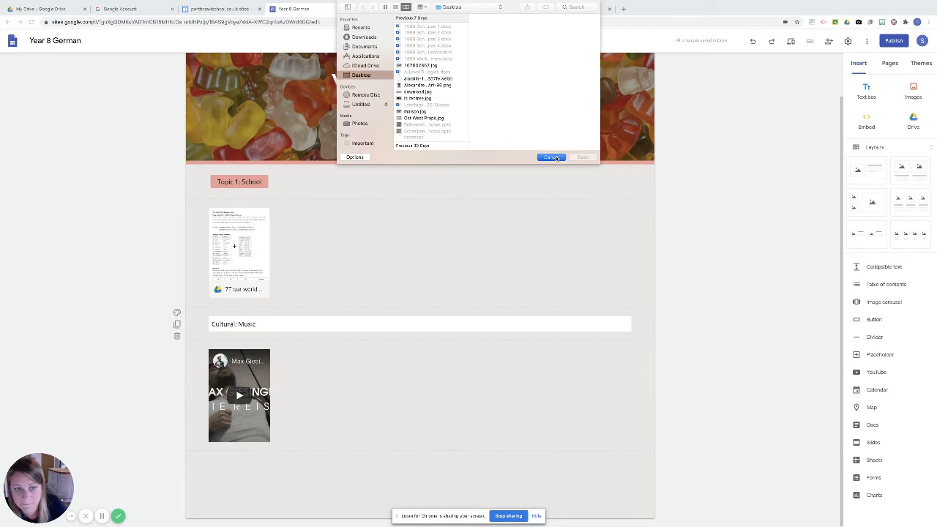
Give the Cultural: Music section a background image from the gallery, the red pattern with coloured dots.
left_click(176, 313)
mouse_move(217, 371)
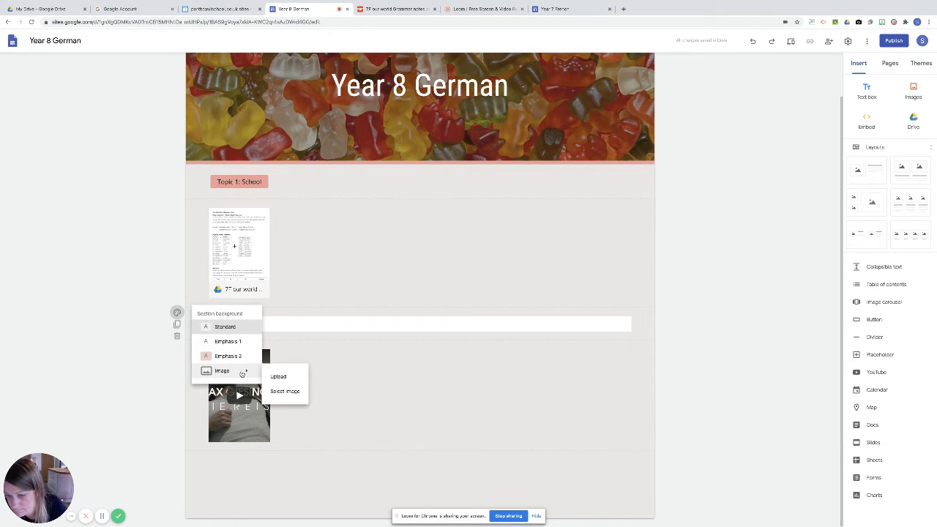
left_click(282, 390)
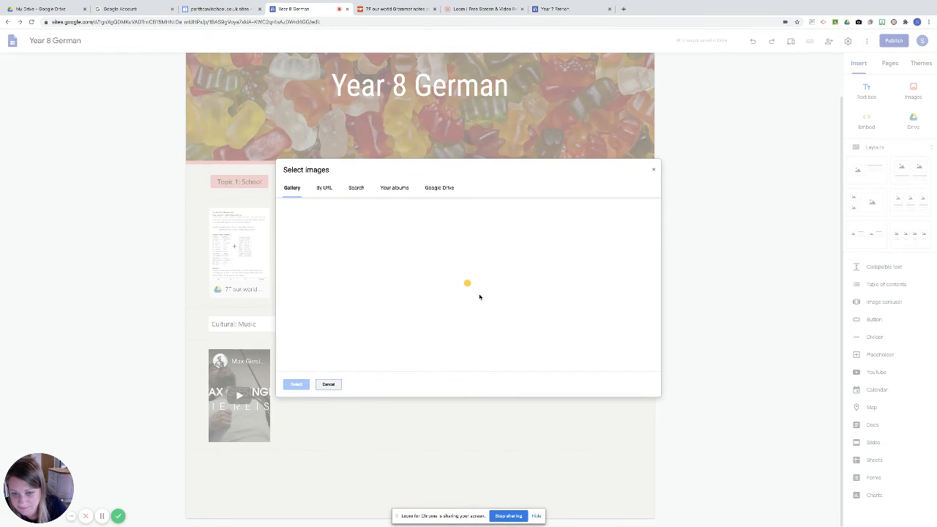
scroll(457, 310, "down", 5)
scroll(458, 310, "down", 5)
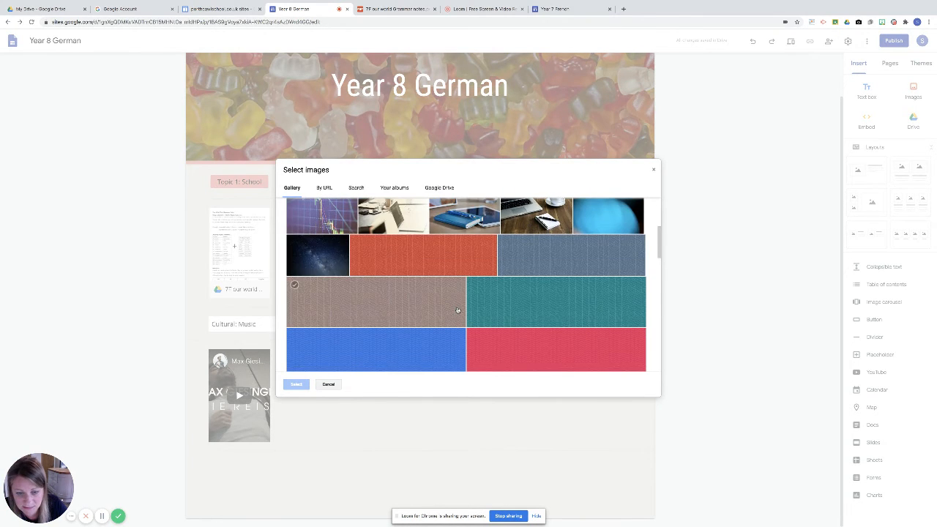
left_click(428, 312)
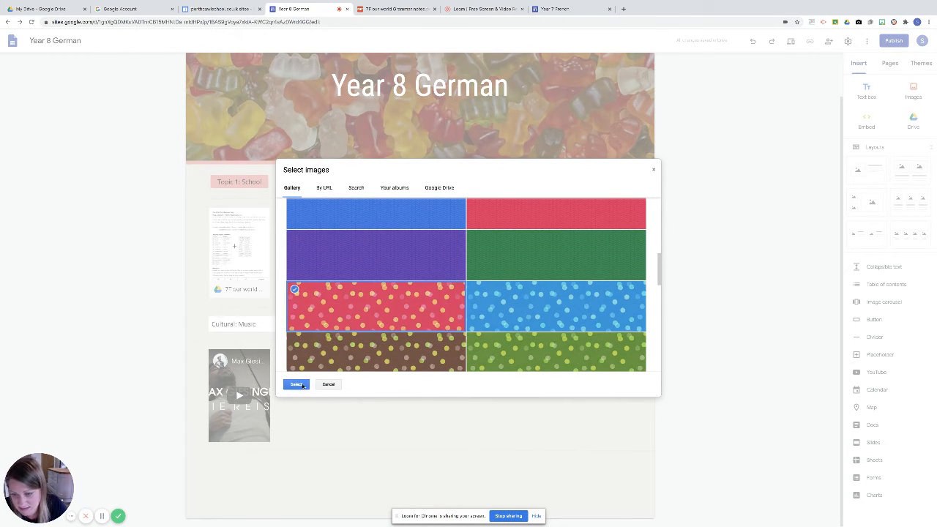
left_click(296, 384)
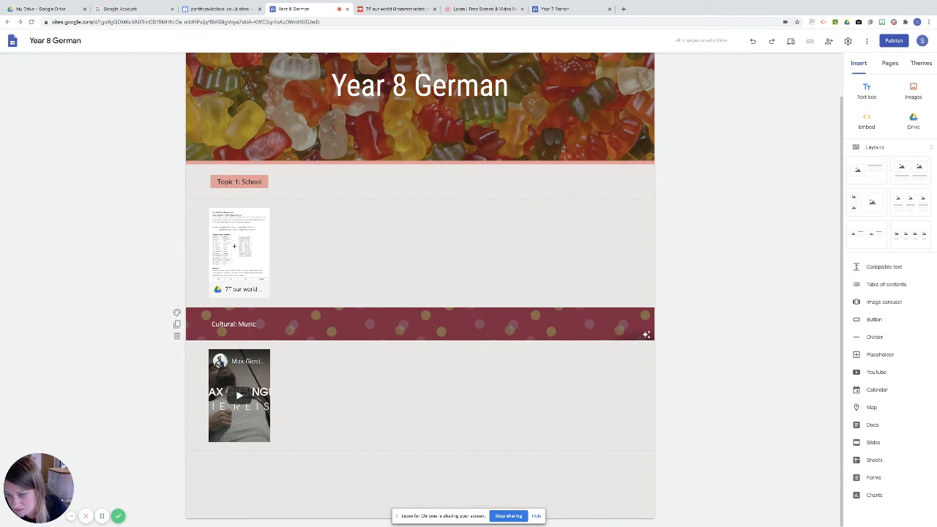
Apply the Heading text style to "Cultural: Music".
left_click(234, 324)
left_click(242, 306)
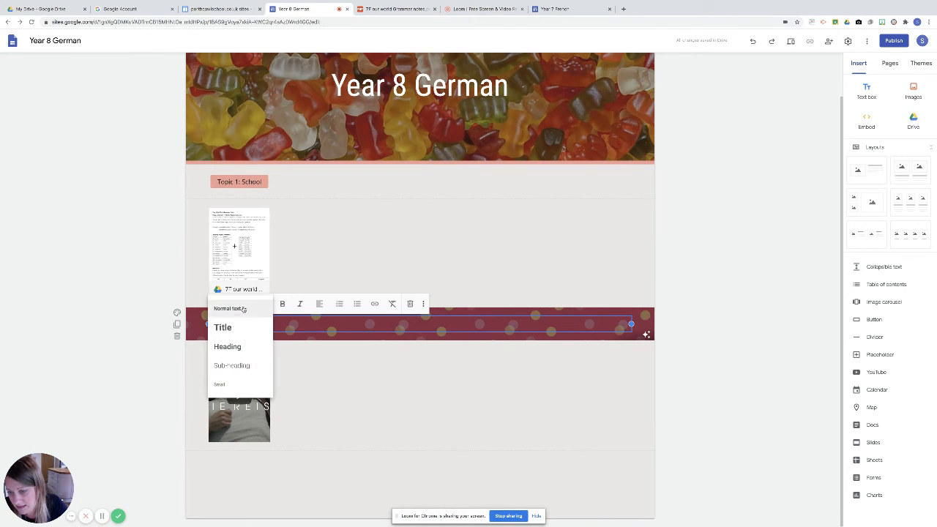
left_click(239, 349)
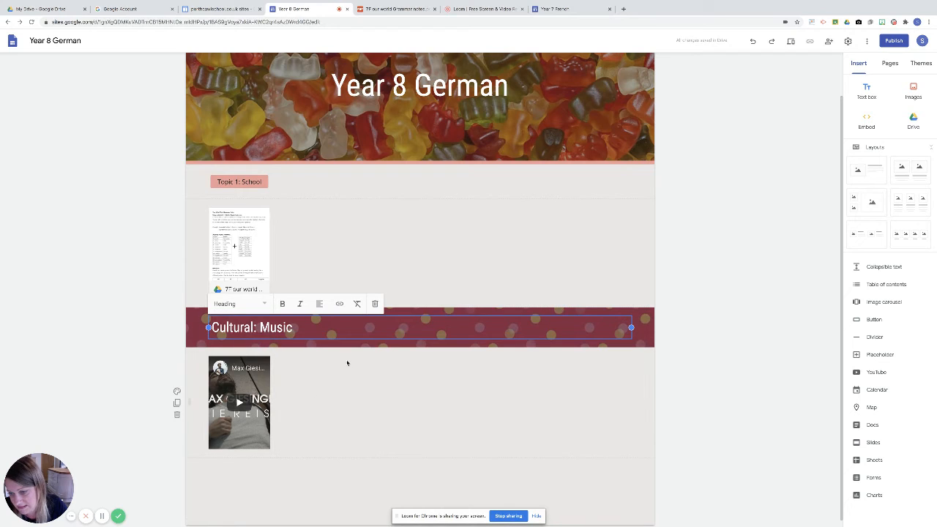
left_click(359, 399)
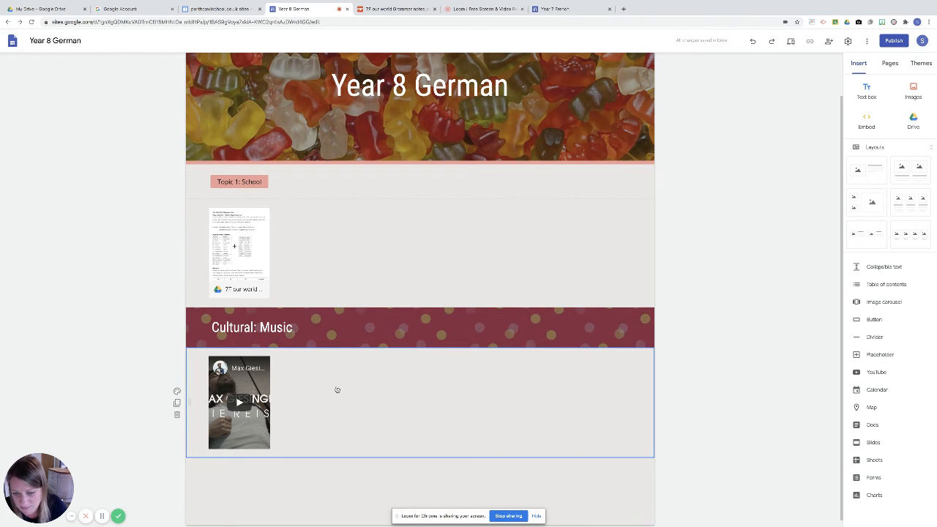
Add an empty text box beside the Max Giesinger video in the same section.
double_click(337, 388)
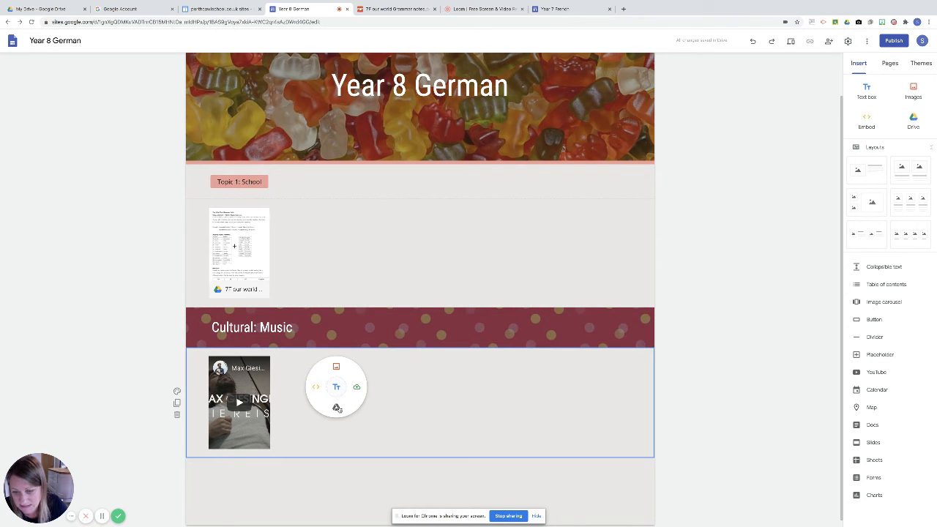
left_click(336, 388)
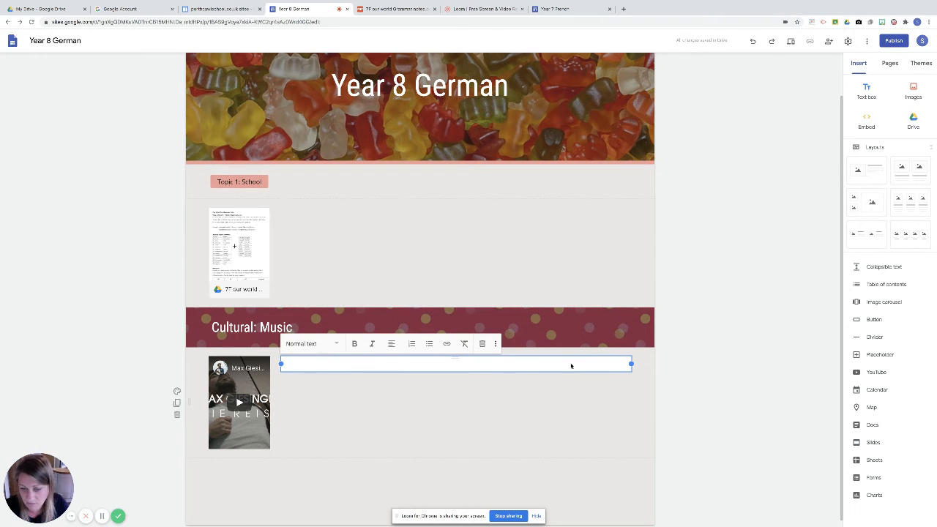
left_click(481, 424)
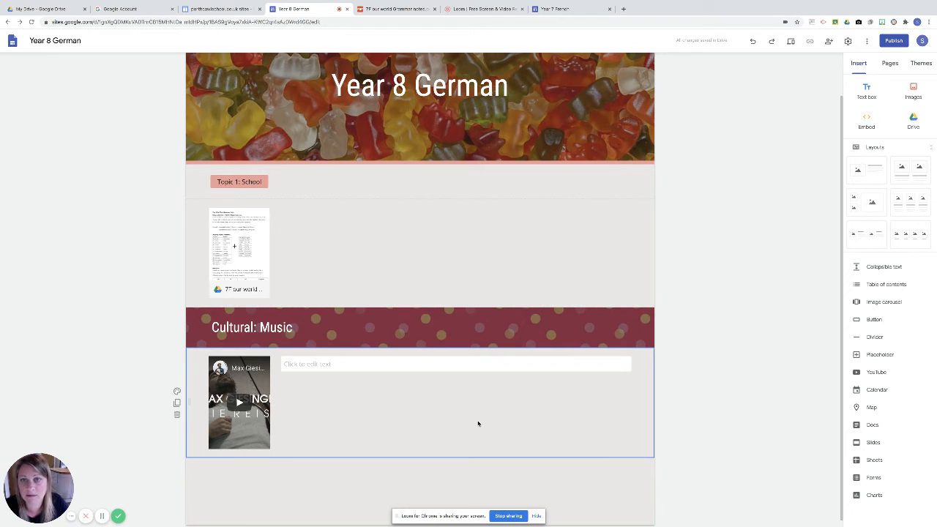
mouse_move(471, 2)
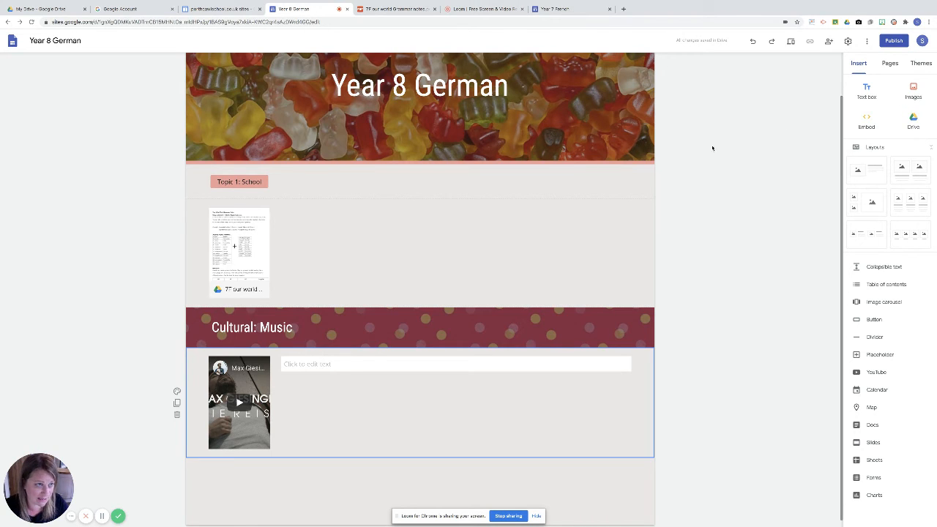
Publish the site at the web address "year 8 german", keeping it viewable by anyone at Porthcawl Comprehensive School.
scroll(594, 142, "up", 1)
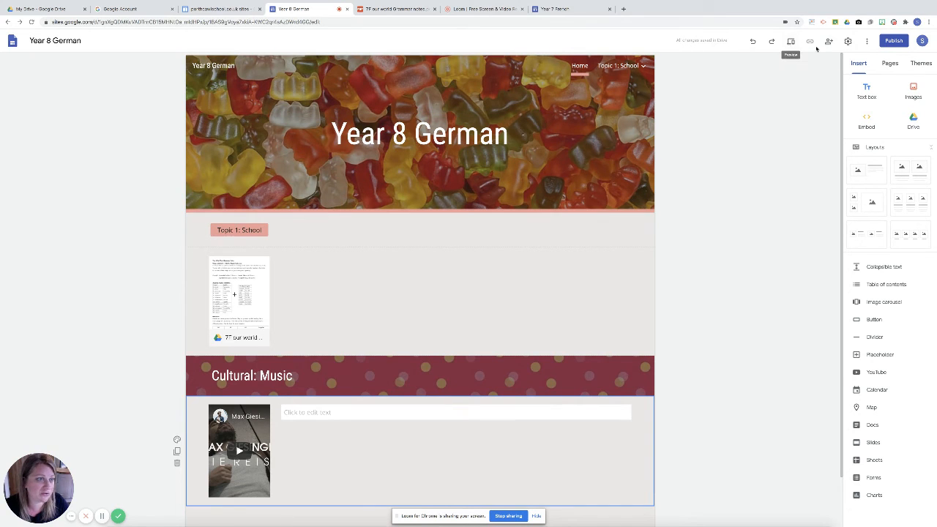
left_click(868, 41)
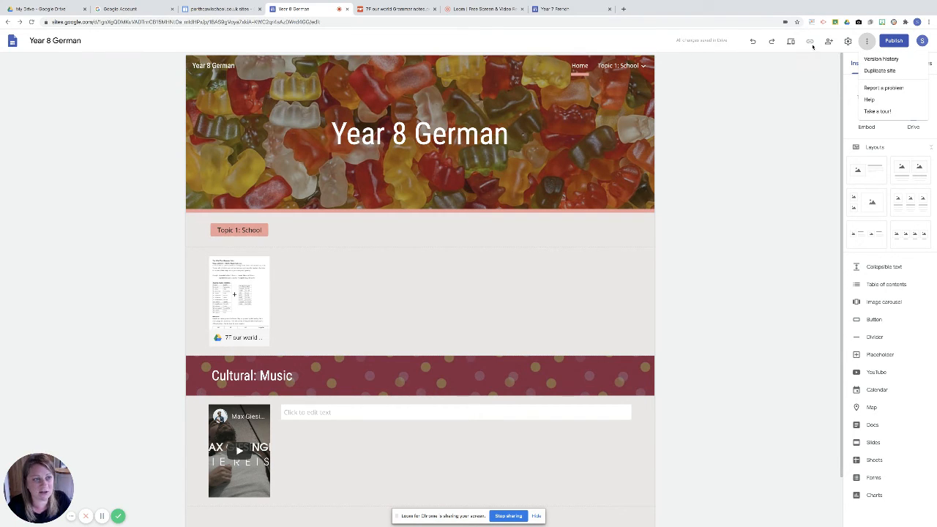
left_click(904, 41)
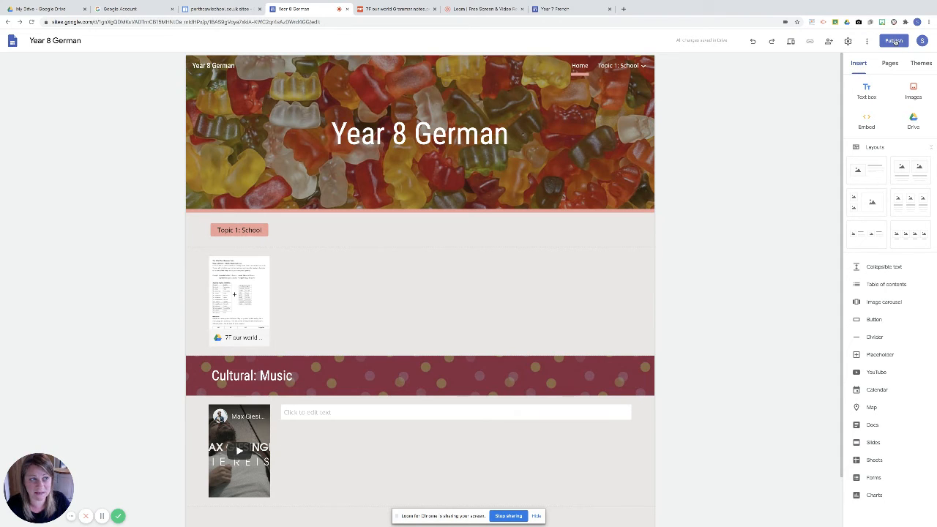
left_click(894, 41)
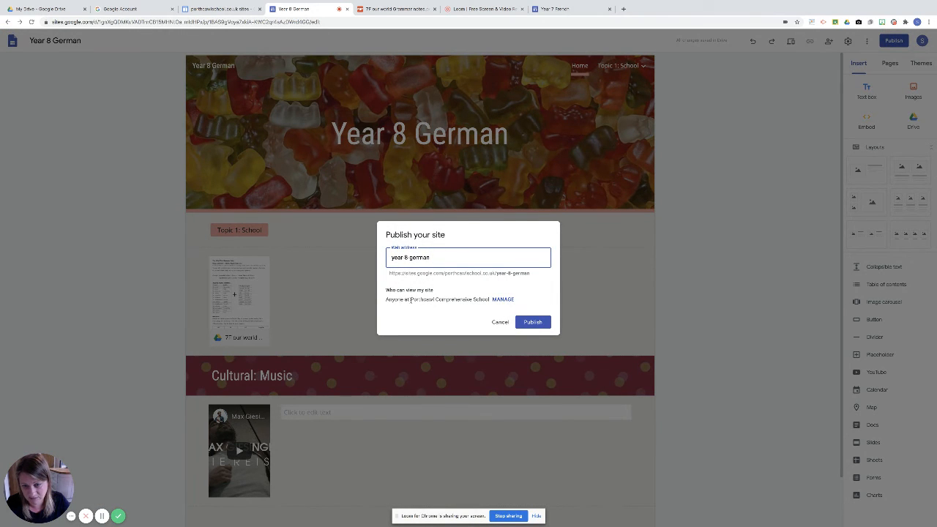
left_click(530, 323)
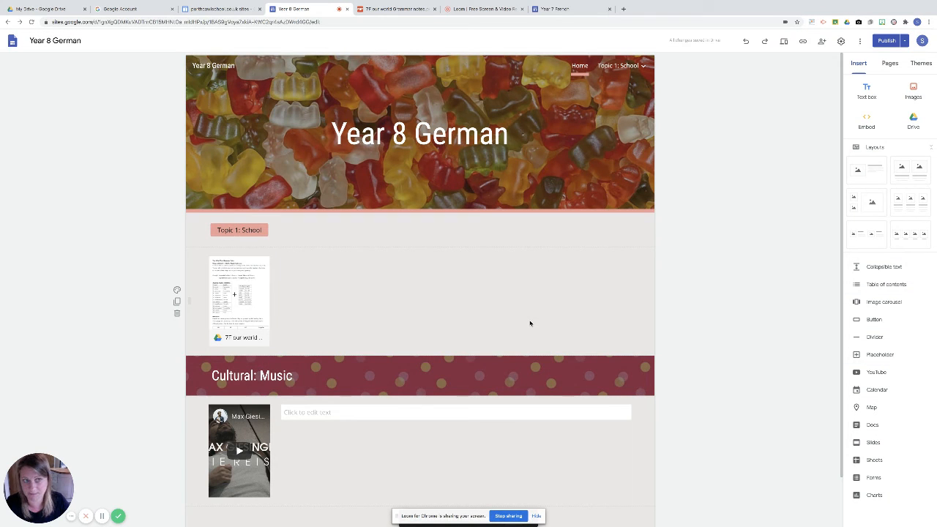
mouse_move(871, 2)
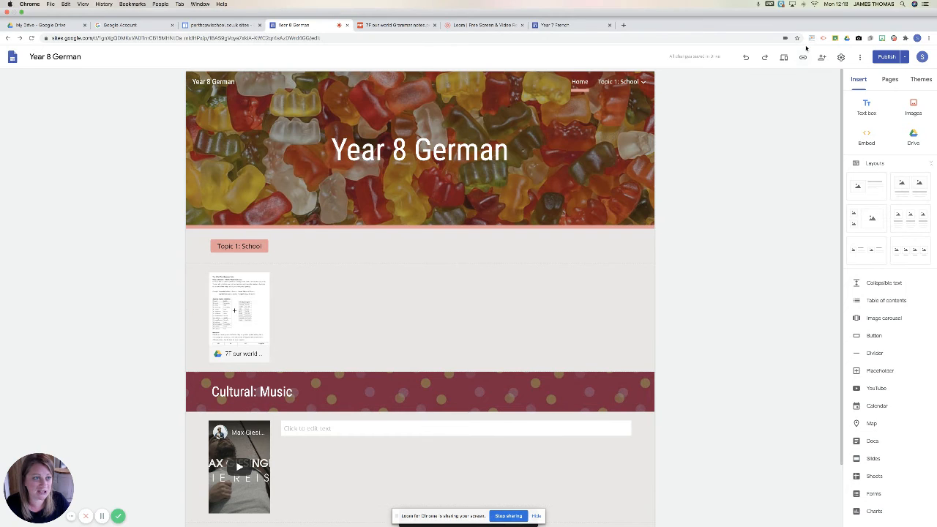
Copy the published link of the Year 8 German site.
left_click(803, 58)
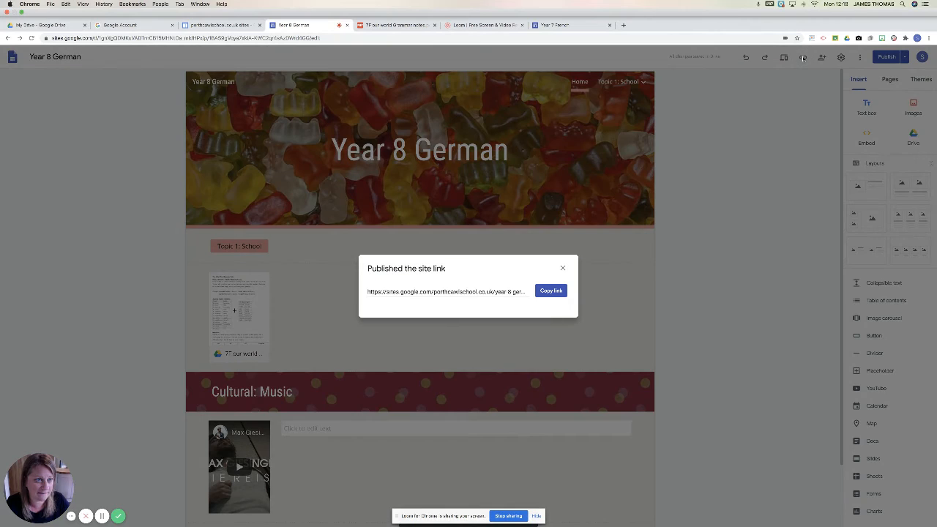
left_click(557, 284)
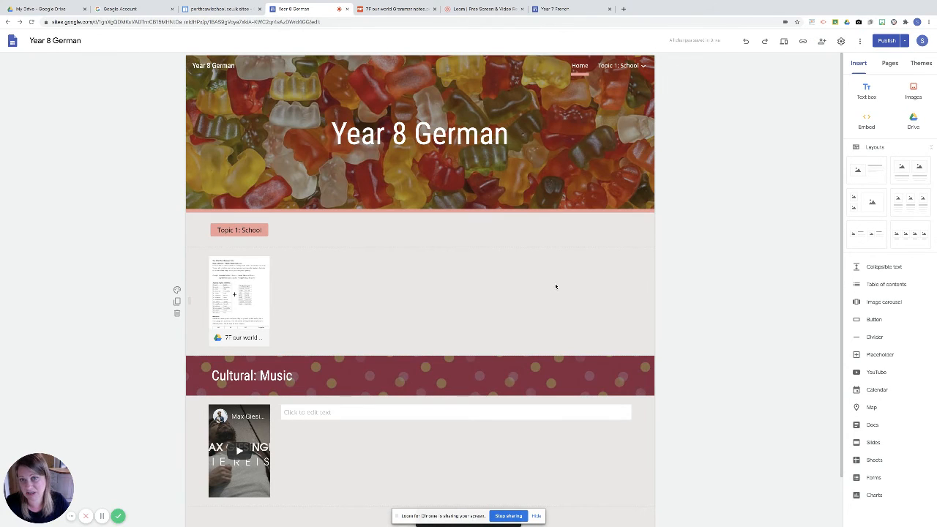
Search the school's classic Google Sites for "Languages".
left_click(234, 10)
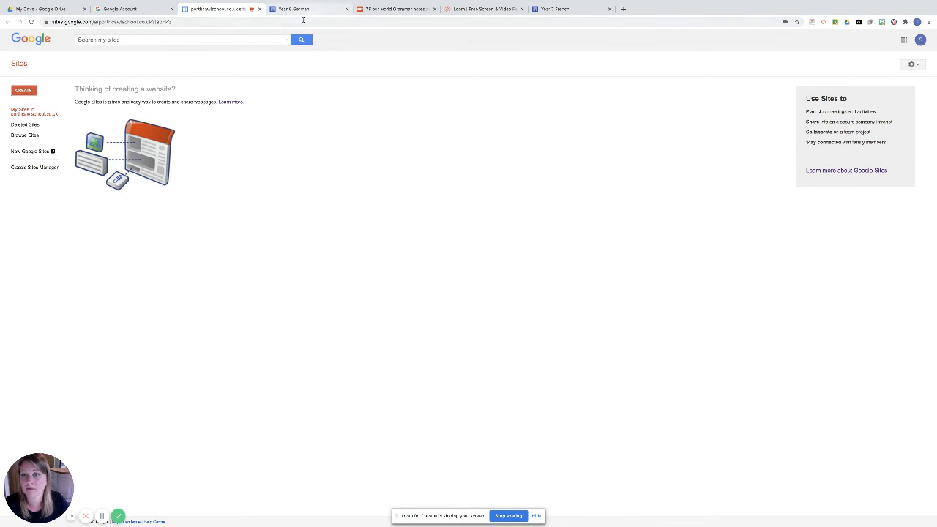
left_click(287, 40)
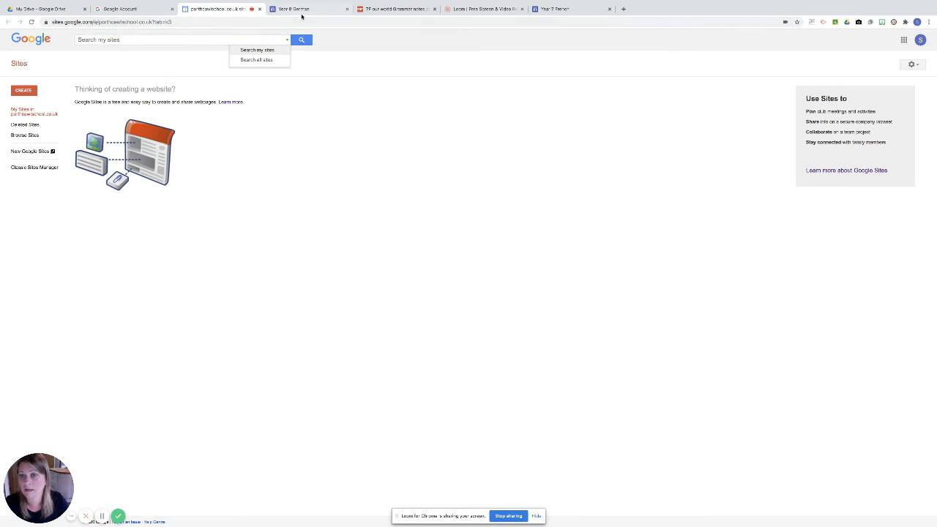
left_click(300, 10)
left_click(237, 10)
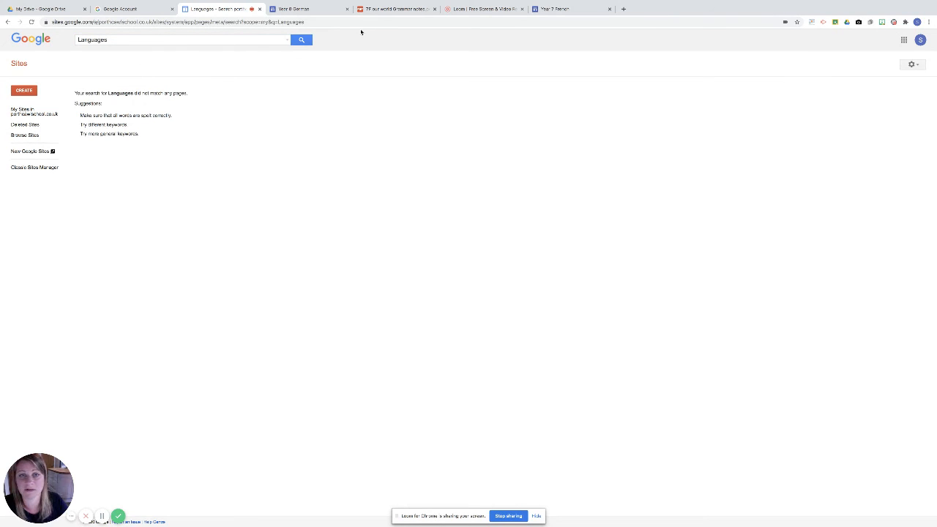
Examine the Year 7 French home page down to its Back to Languages button.
left_click(315, 10)
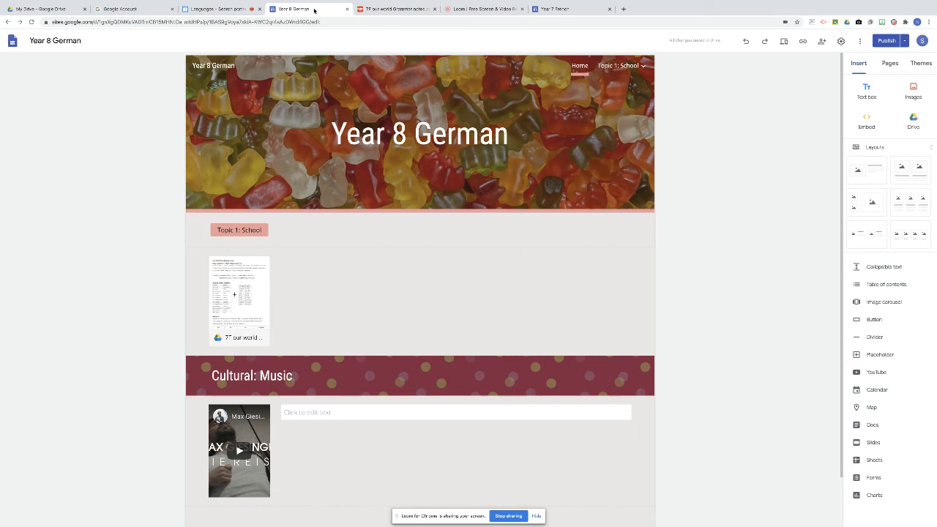
left_click(551, 10)
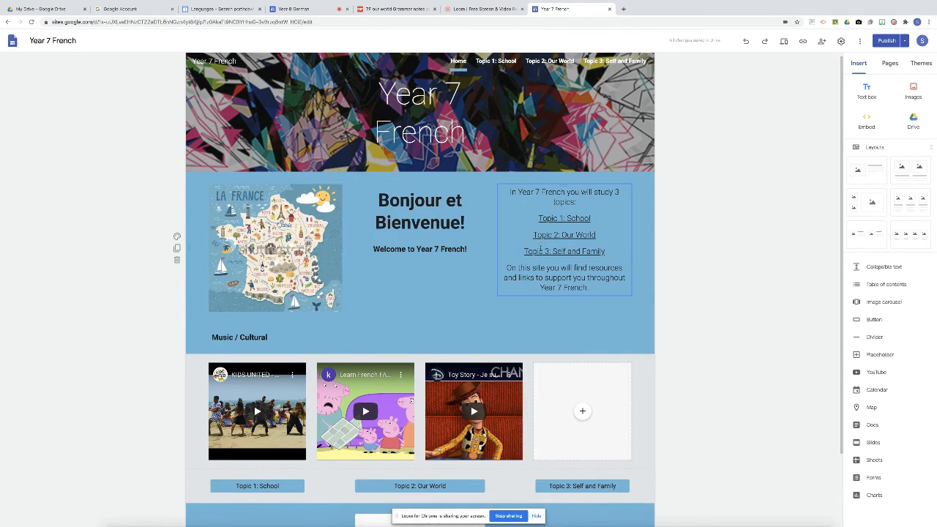
scroll(539, 249, "down", 3)
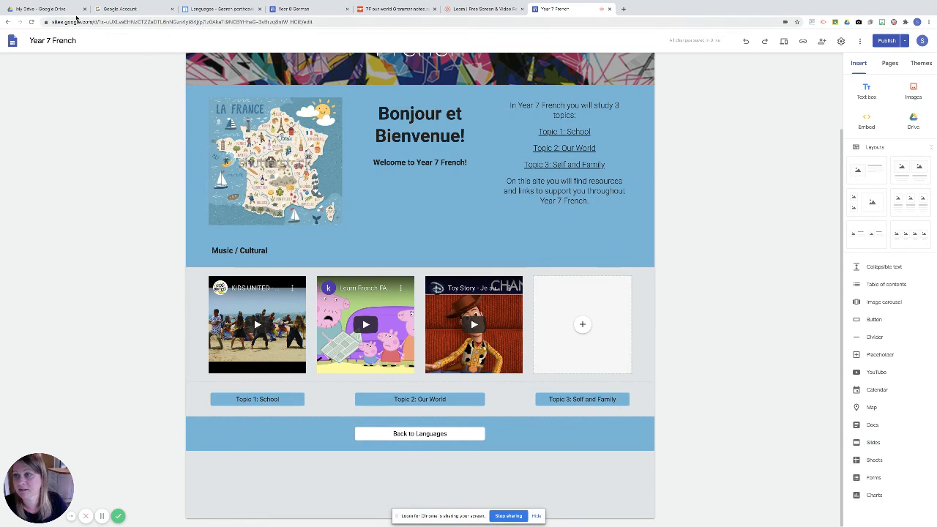
Switch to Google Drive and open the Languages site from My Drive.
left_click(76, 11)
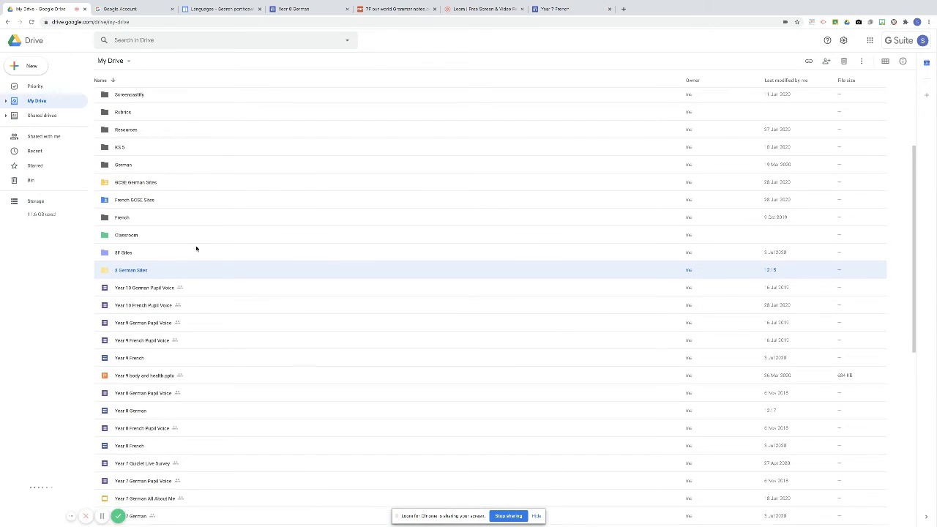
scroll(196, 249, "down", 3)
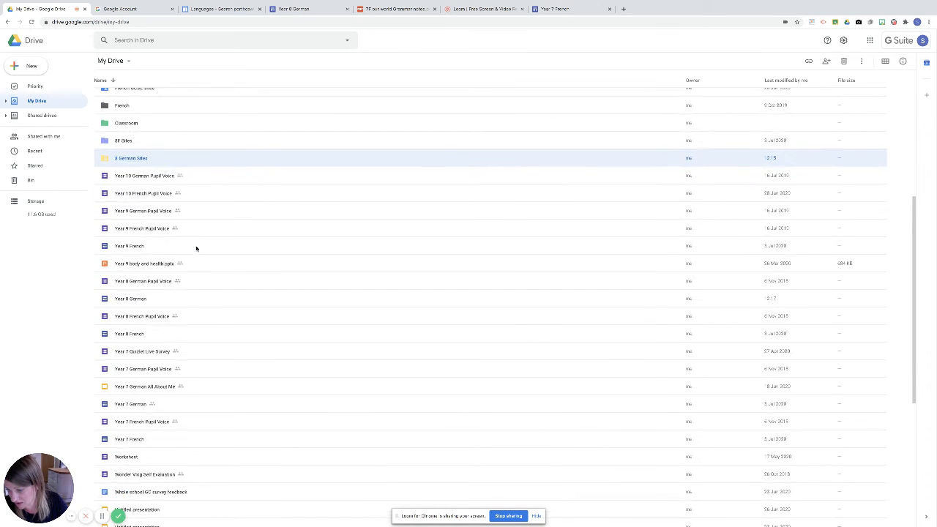
scroll(196, 249, "down", 2)
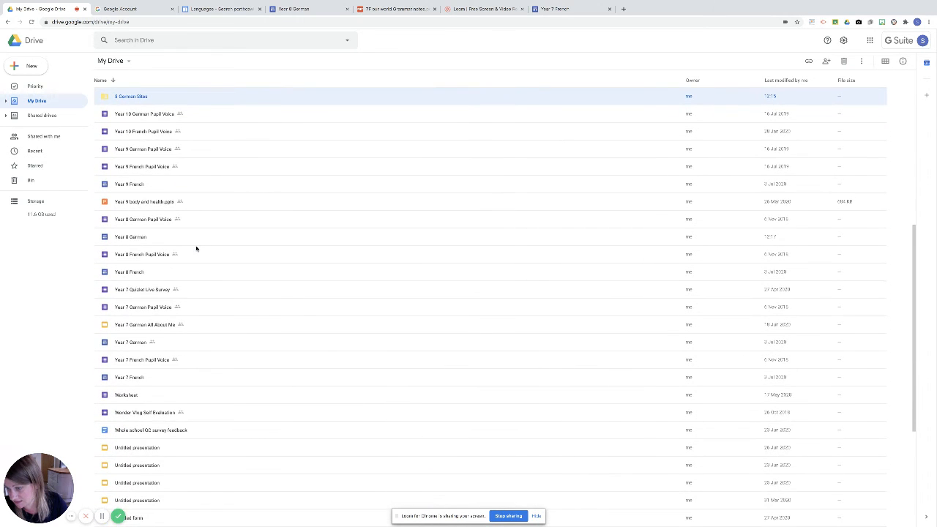
scroll(196, 249, "down", 4)
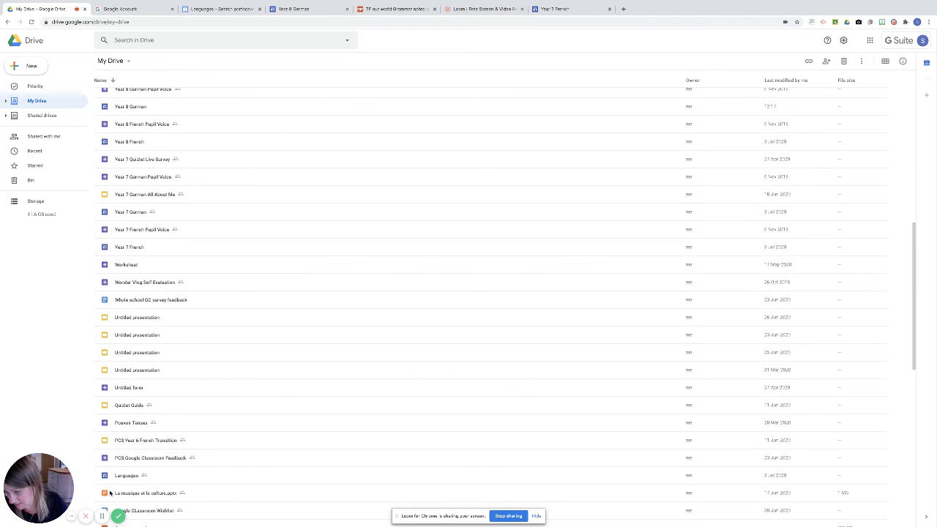
left_click(109, 475)
double_click(118, 476)
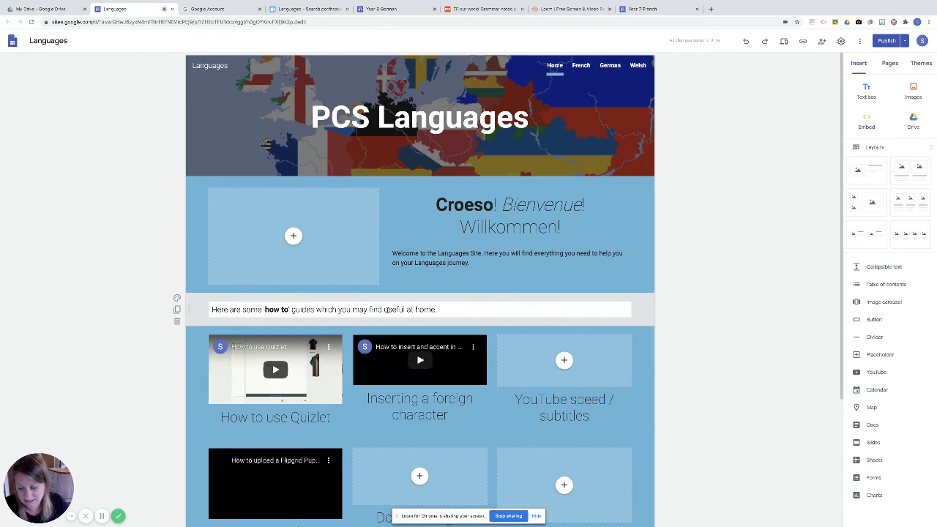
Look over the Languages home page, then open its German page and find the row of year-group buttons.
scroll(387, 311, "down", 5)
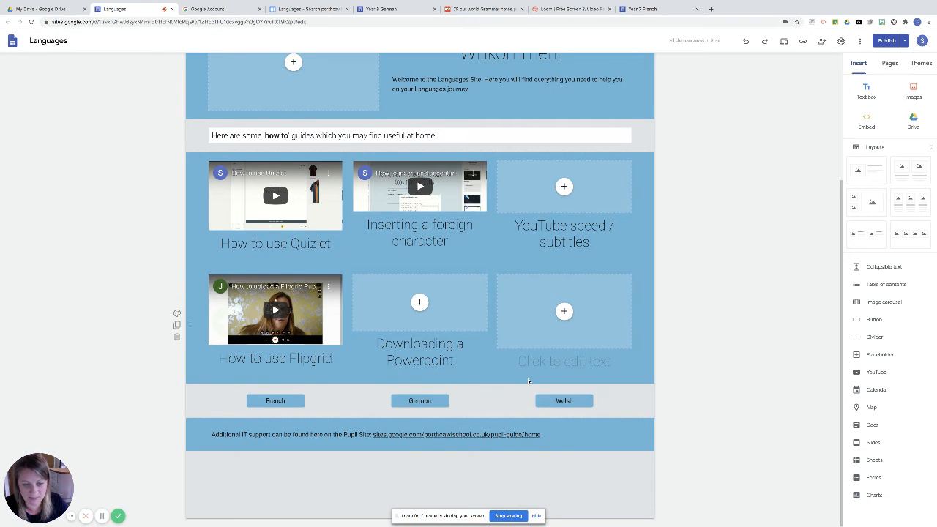
scroll(539, 300, "up", 5)
left_click(607, 69)
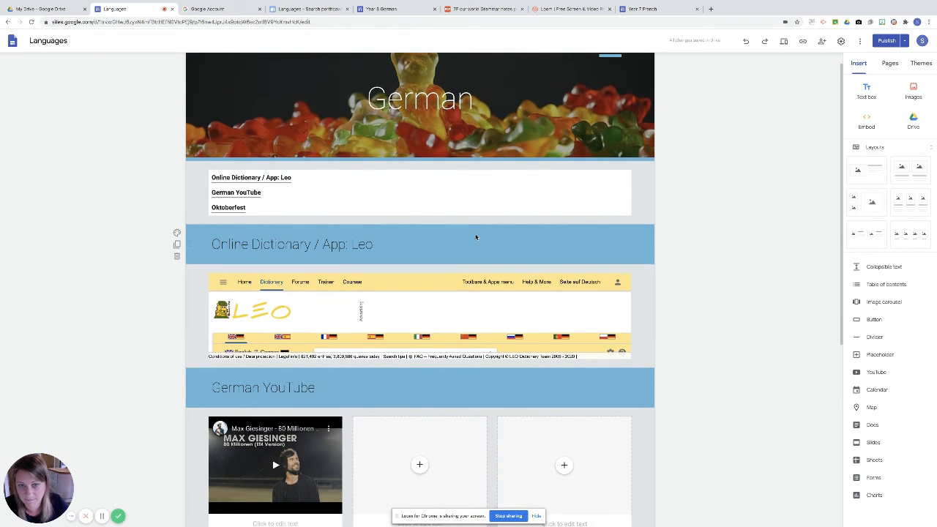
scroll(475, 237, "down", 3)
scroll(476, 237, "down", 1)
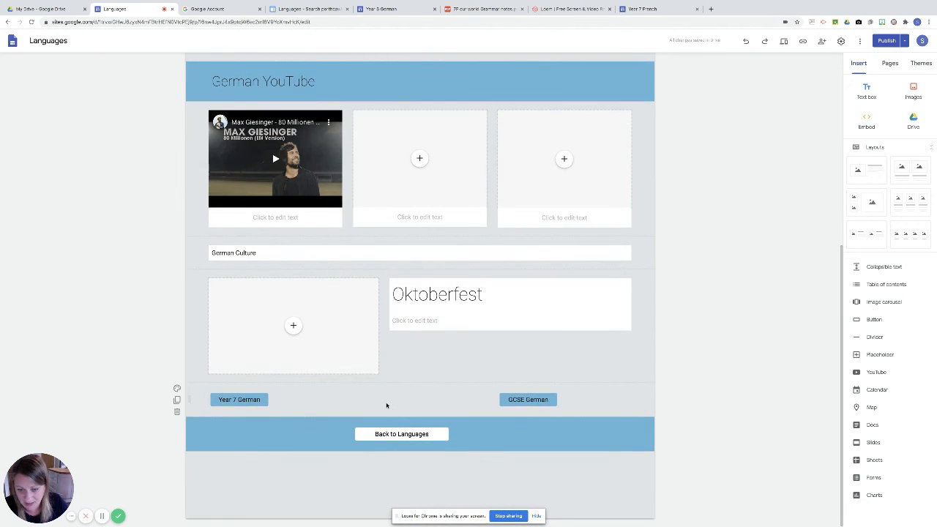
Insert a "Year 8 German" button linked to the copied site address and place it between the Year 7 German and GCSE German buttons.
left_click(873, 320)
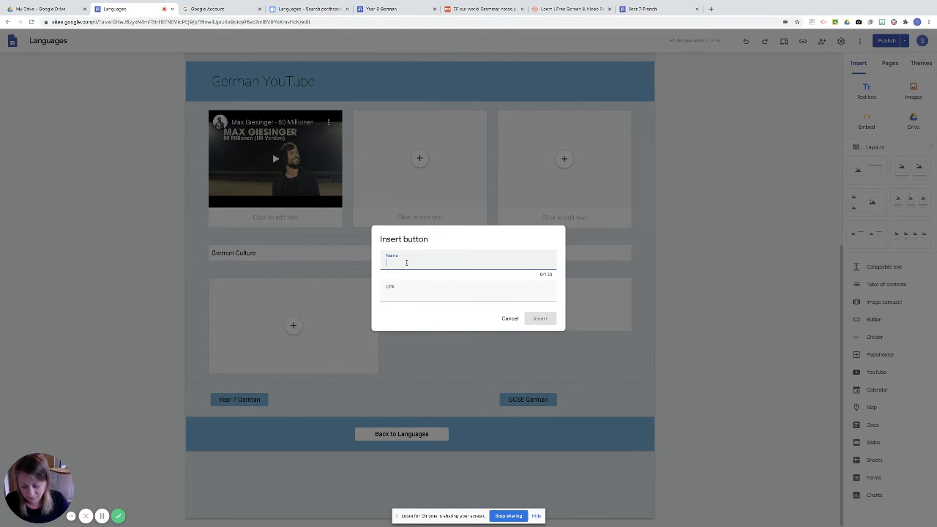
left_click(398, 299)
right_click(397, 295)
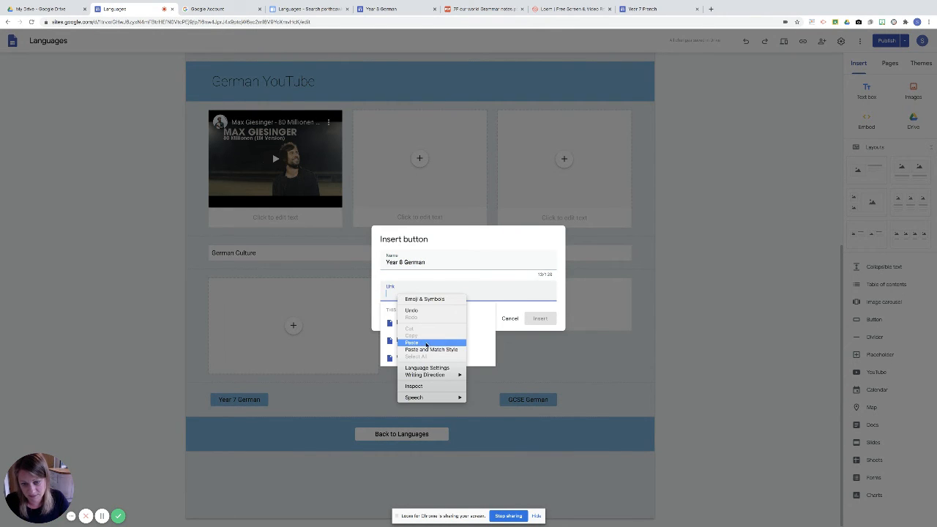
left_click(421, 342)
left_click(539, 319)
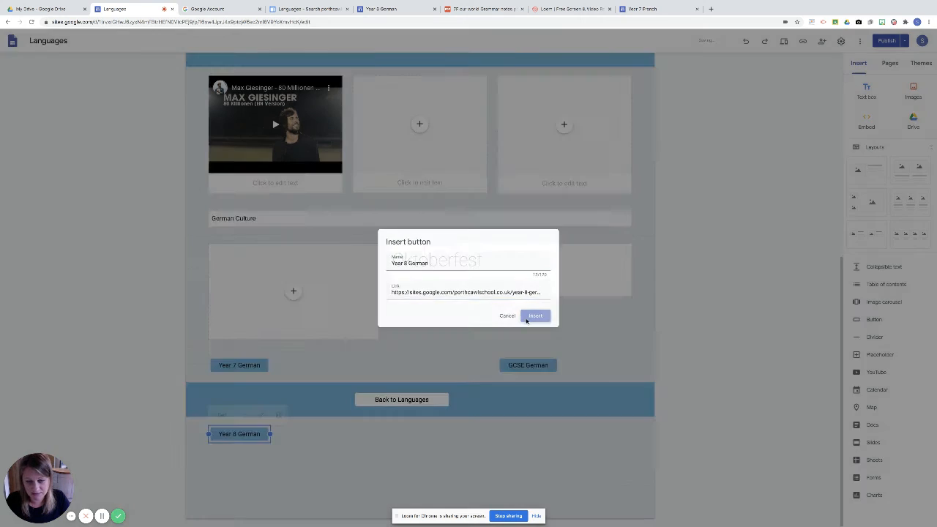
left_click_drag(353, 393, 354, 367)
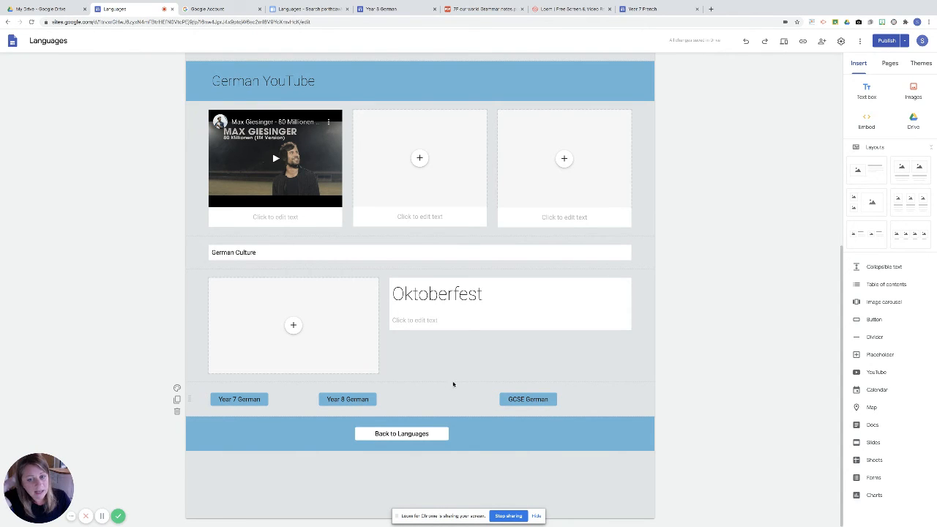
Return to Google Drive and open the GCSE French site from My Drive.
scroll(452, 376, "up", 5)
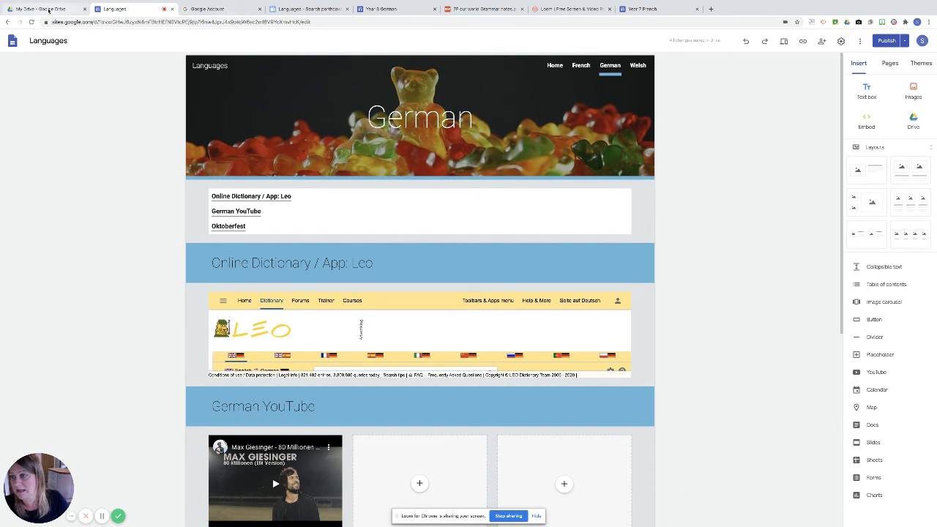
left_click(48, 10)
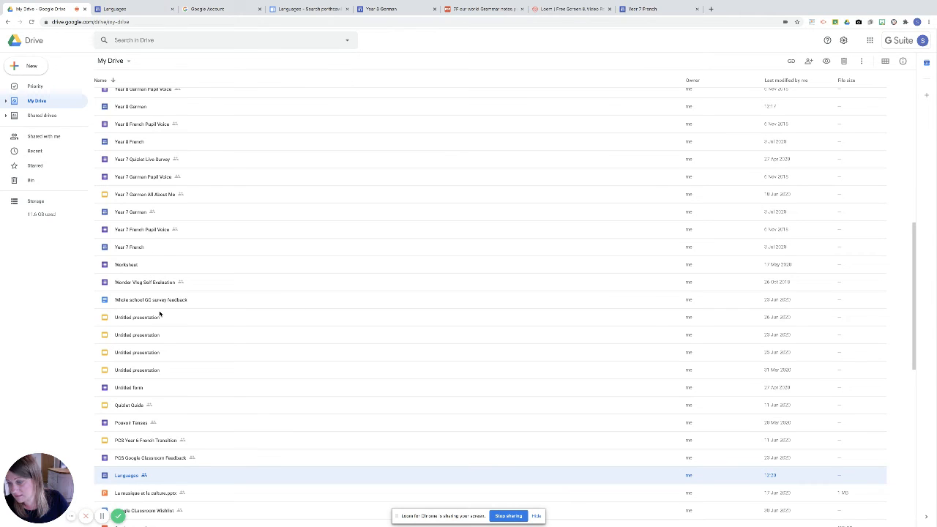
scroll(148, 332, "up", 3)
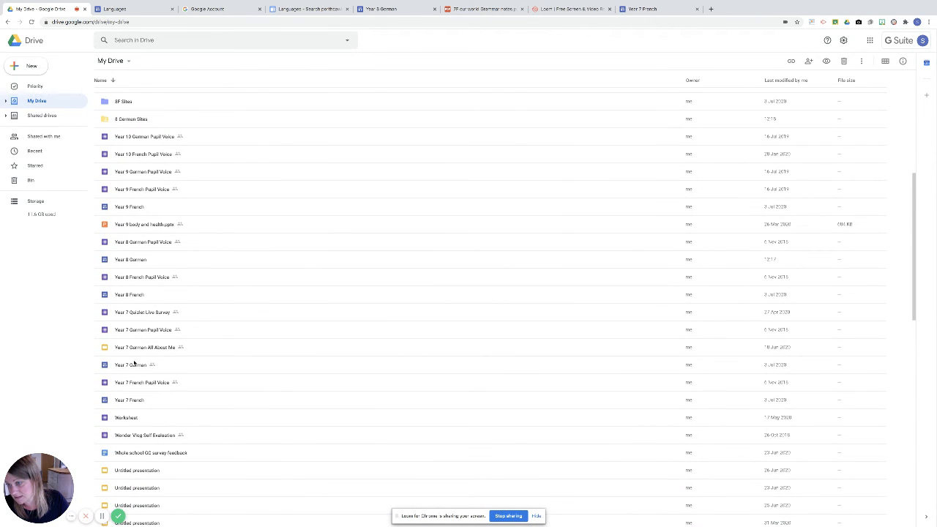
scroll(134, 362, "down", 3)
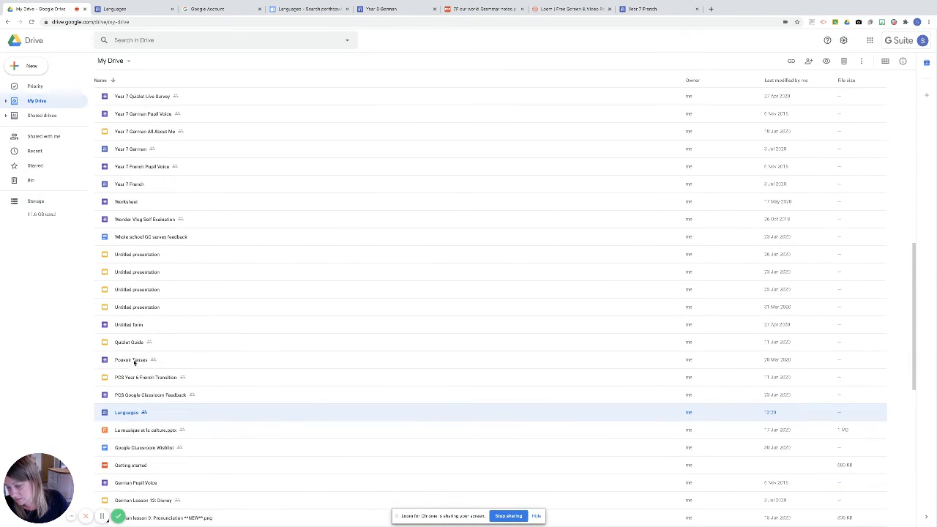
scroll(134, 362, "down", 1)
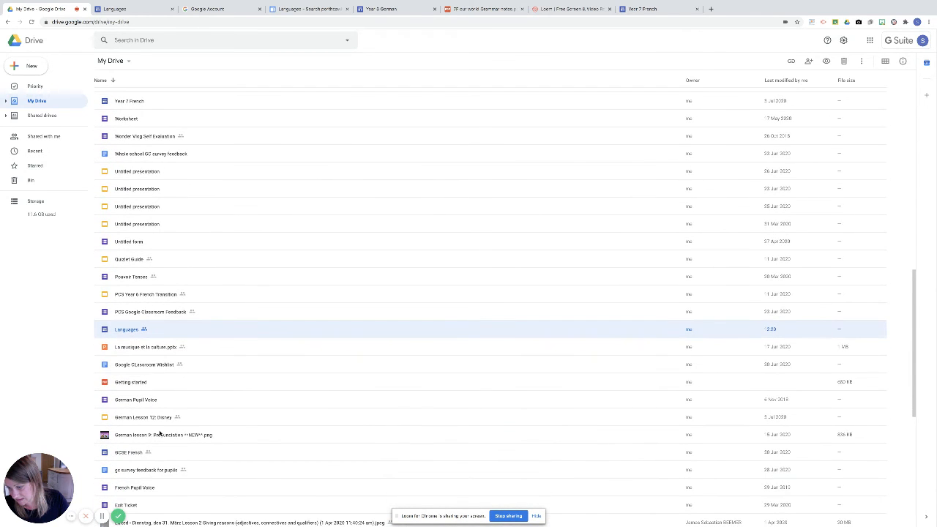
double_click(126, 451)
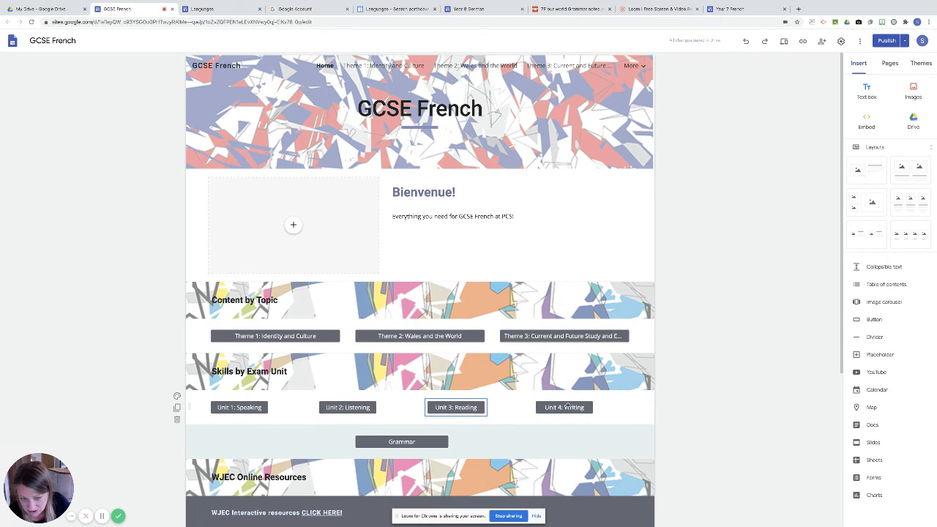
Examine the GCSE French home page, including its topic, exam unit and Back to Languages buttons.
scroll(361, 457, "down", 1)
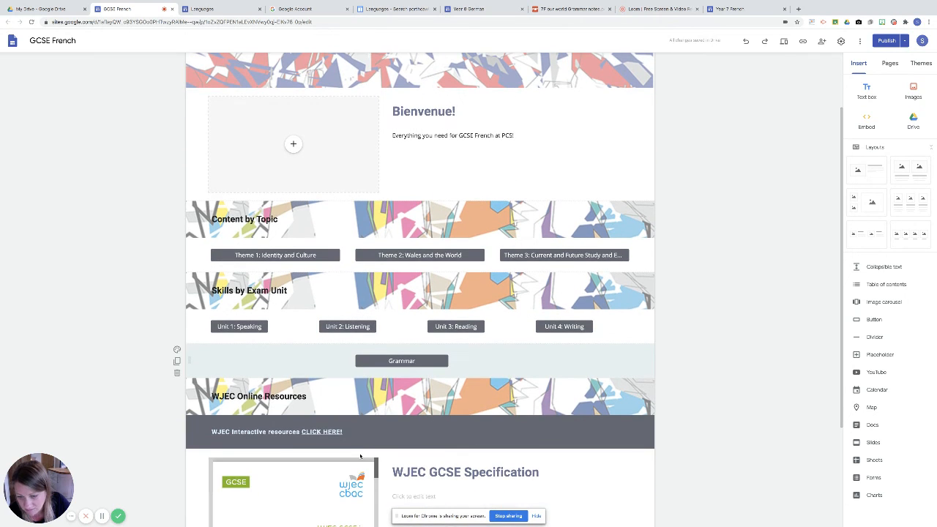
scroll(369, 408, "down", 2)
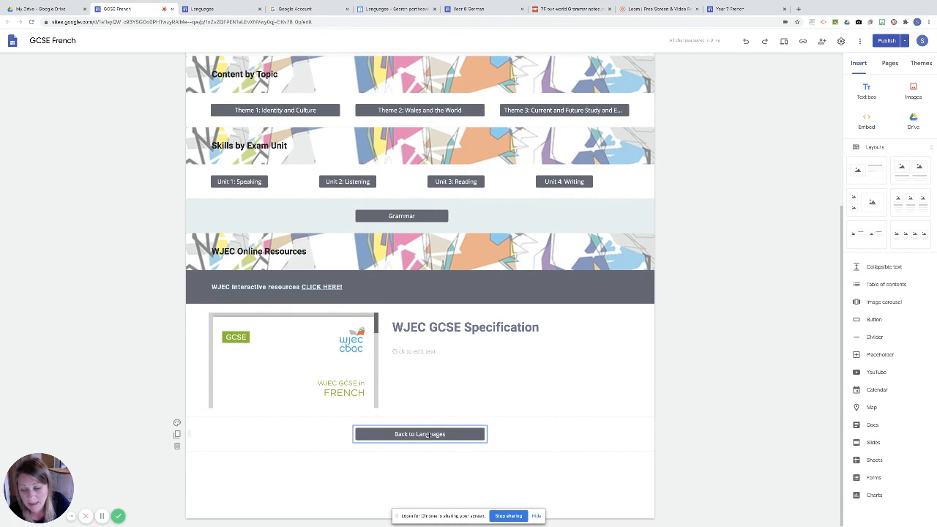
scroll(560, 400, "up", 3)
Open the Grammar page of the GCSE French site and look through its tense and irregular verb videos.
mouse_move(632, 72)
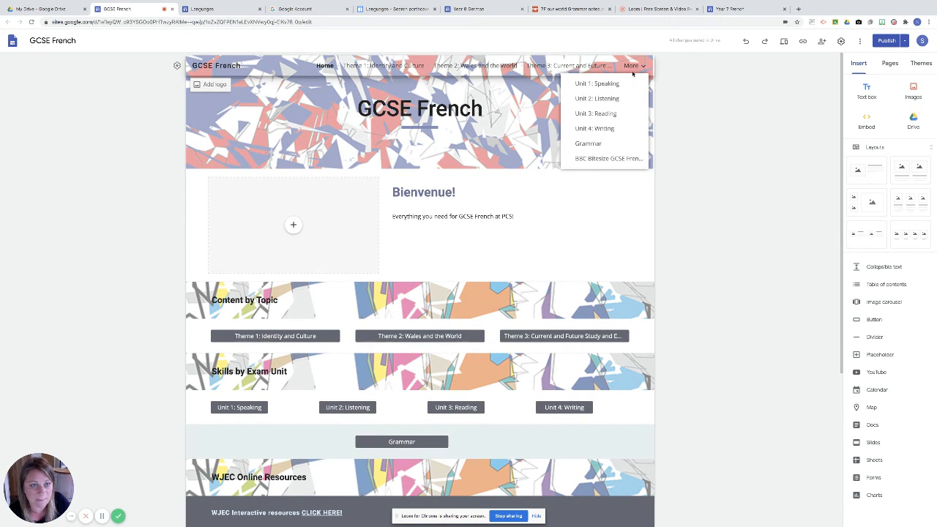
left_click(601, 143)
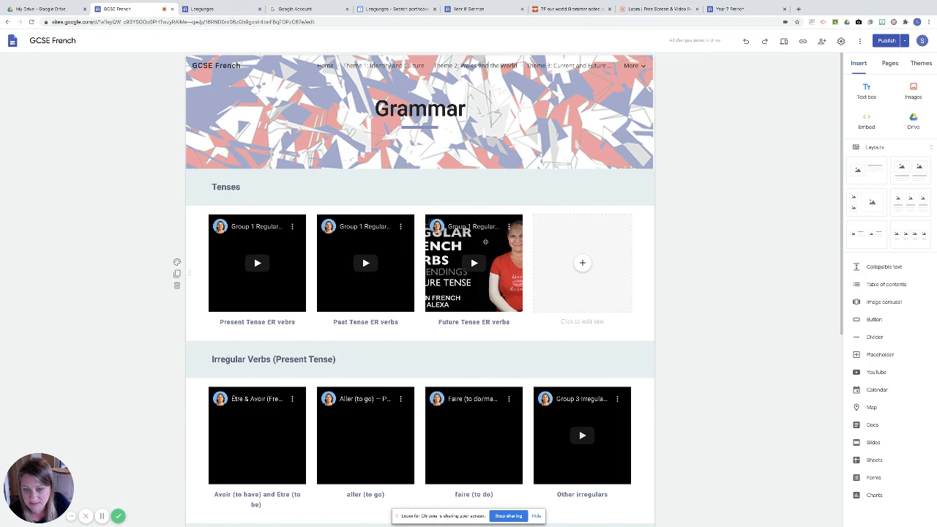
scroll(518, 146, "down", 5)
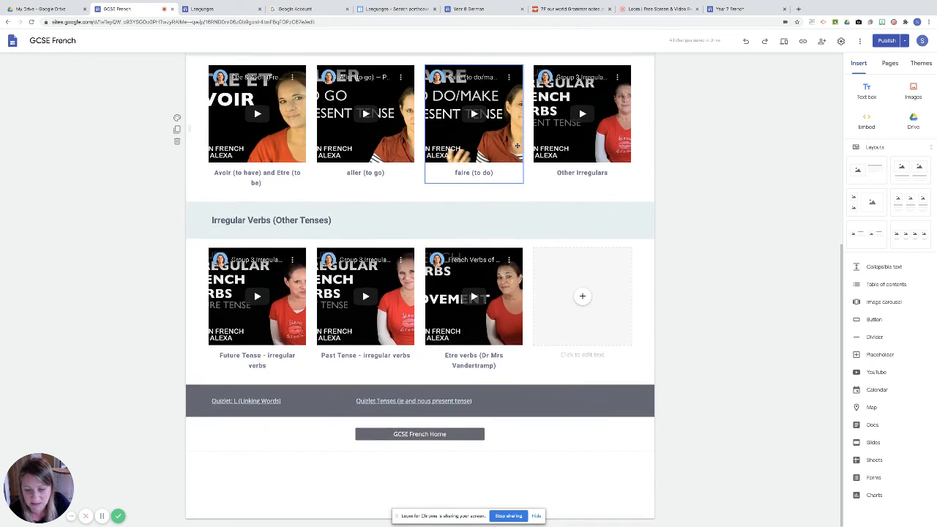
scroll(519, 135, "up", 5)
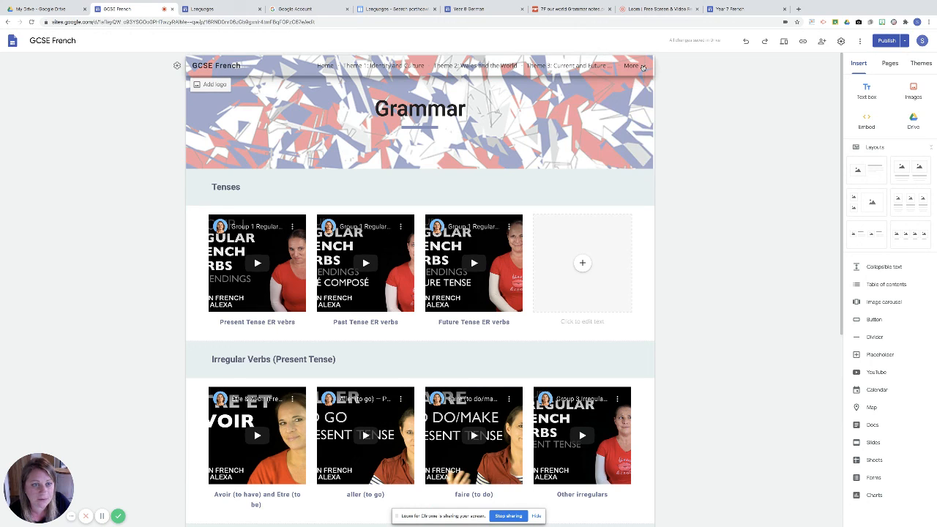
Open the BBC Bitesize GCSE French page and look through its embedded Theme 1: Identity and Culture resources.
left_click(642, 68)
left_click(617, 159)
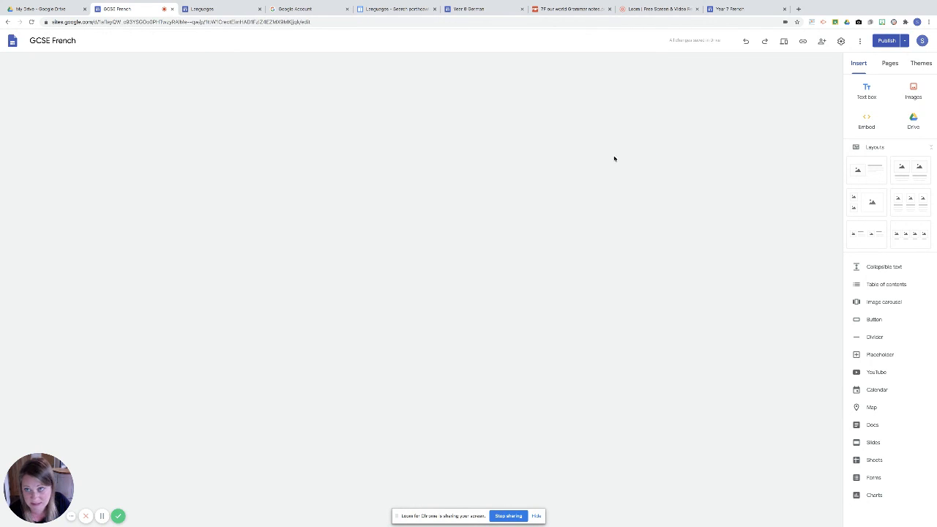
scroll(429, 251, "down", 1)
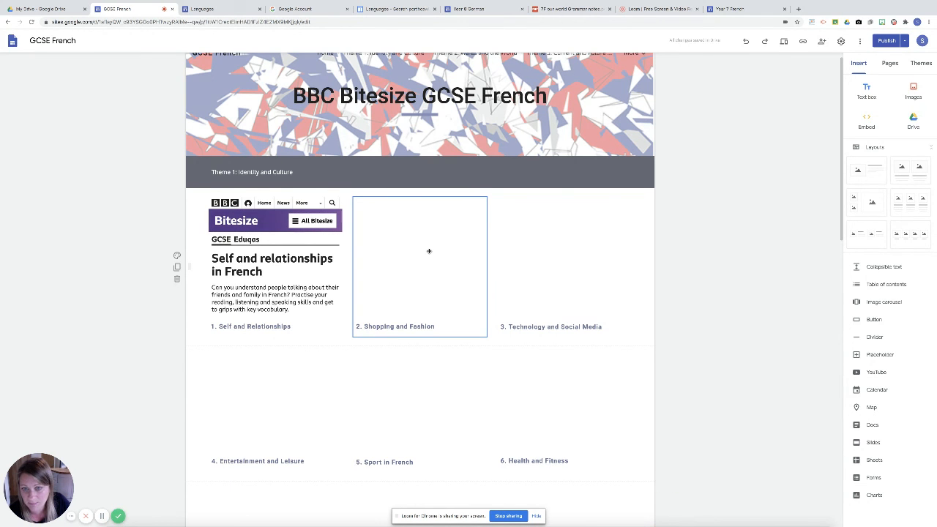
scroll(429, 251, "down", 1)
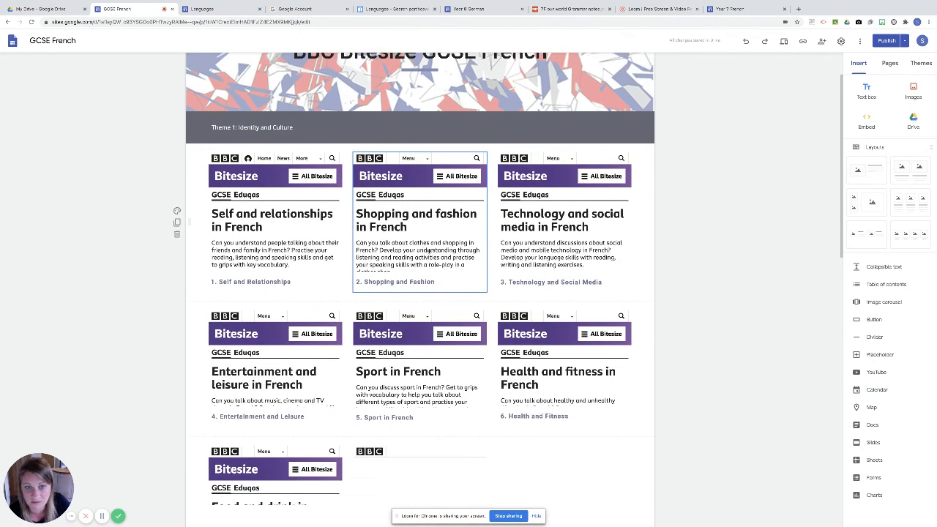
Leave the BBC Bitesize GCSE French page and open the site's Unit 1: Speaking page.
scroll(429, 251, "up", 2)
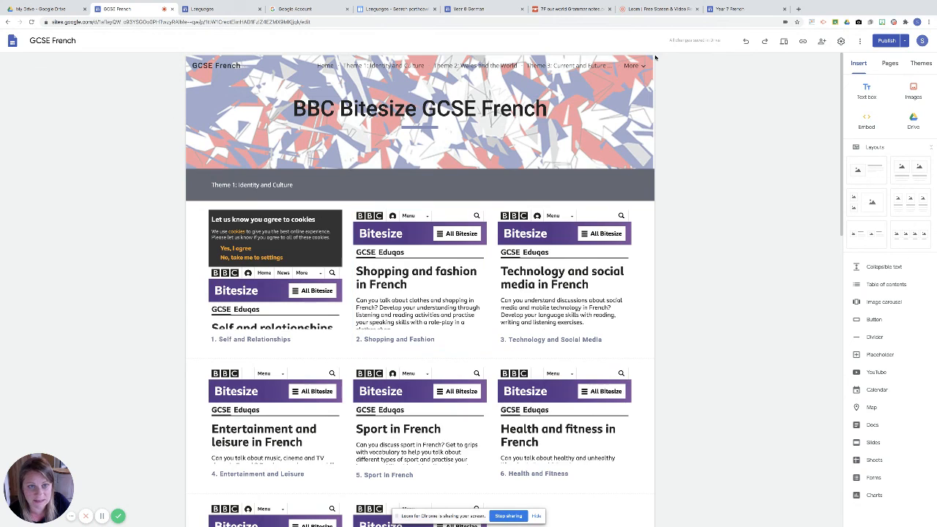
left_click(643, 67)
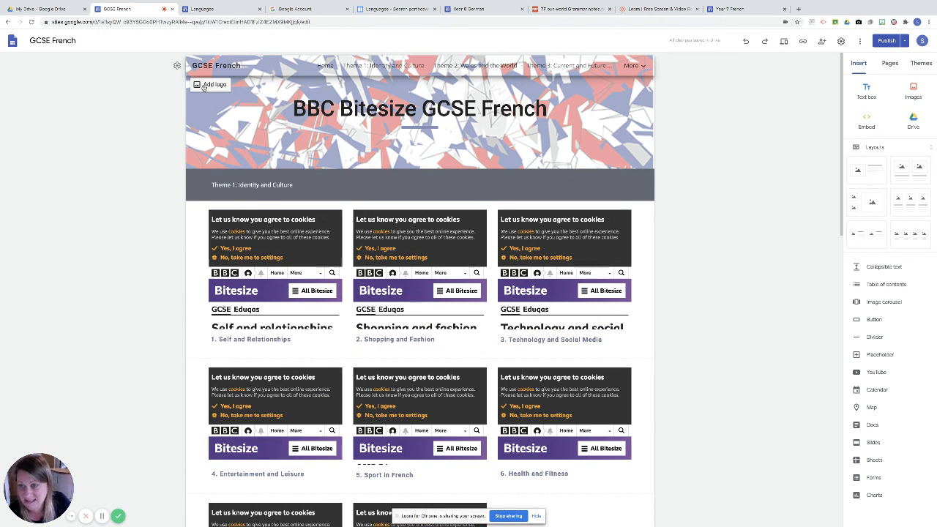
left_click(641, 67)
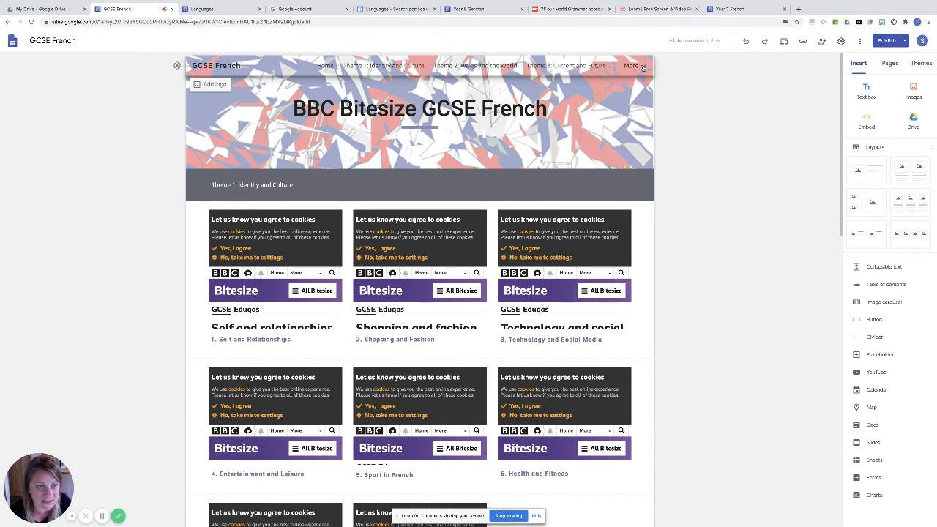
left_click(642, 68)
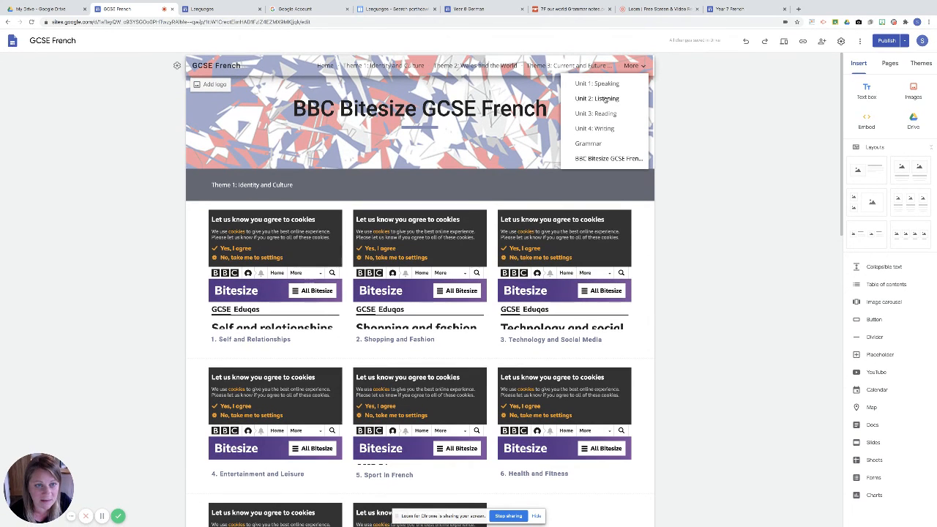
left_click(604, 87)
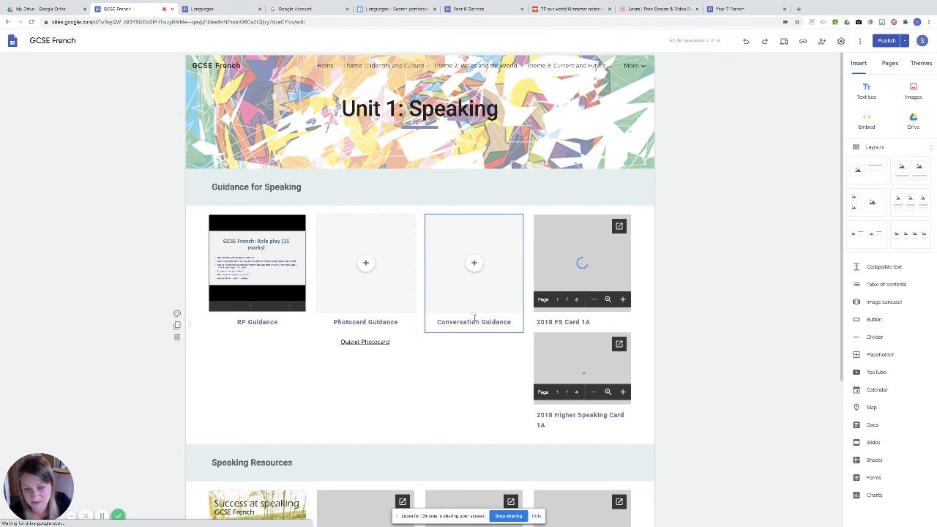
Examine the Guidance for Speaking and Speaking Resources sections of the Unit 1: Speaking page, including their embedded files and empty placeholders.
scroll(475, 320, "down", 1)
scroll(475, 320, "down", 4)
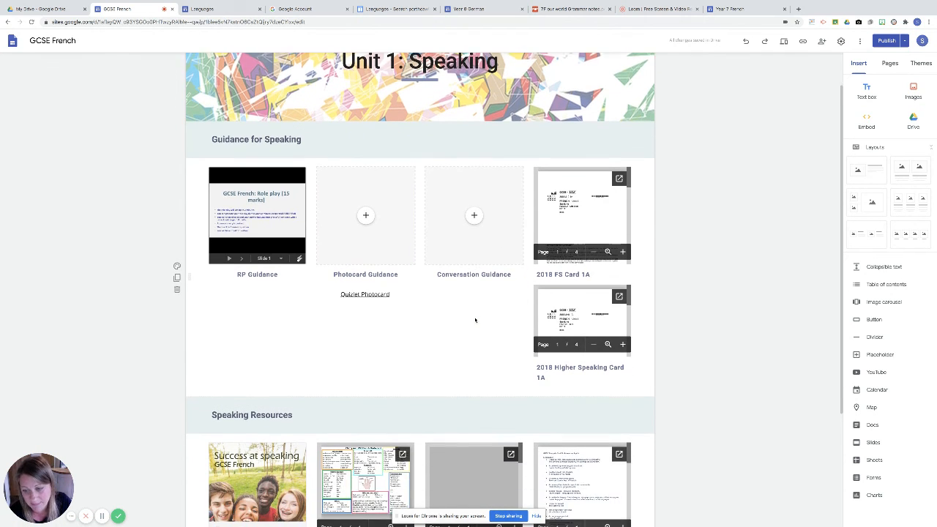
scroll(474, 318, "down", 2)
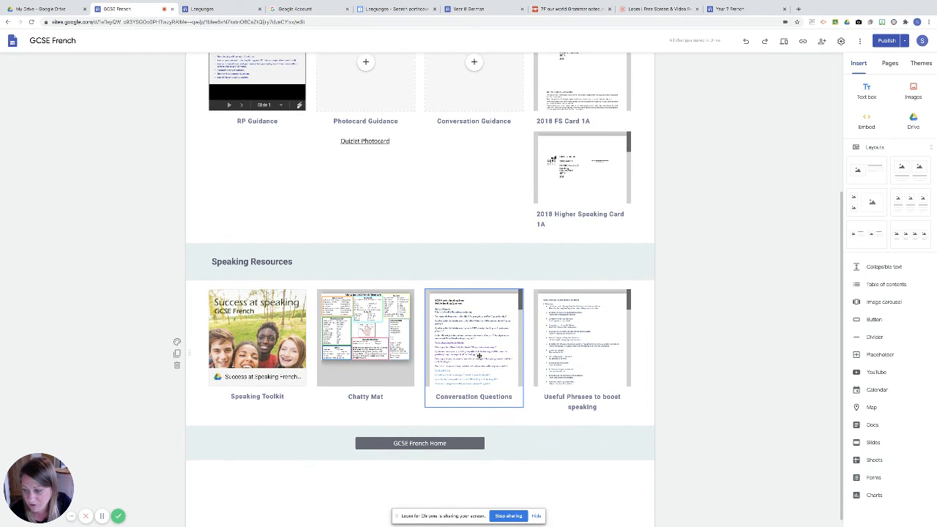
scroll(479, 357, "up", 2)
scroll(480, 356, "up", 4)
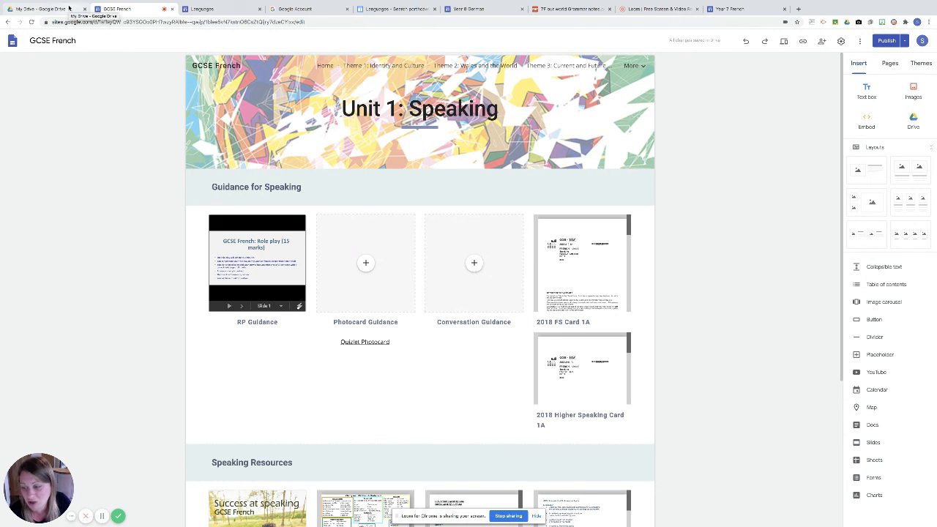
scroll(570, 319, "down", 3)
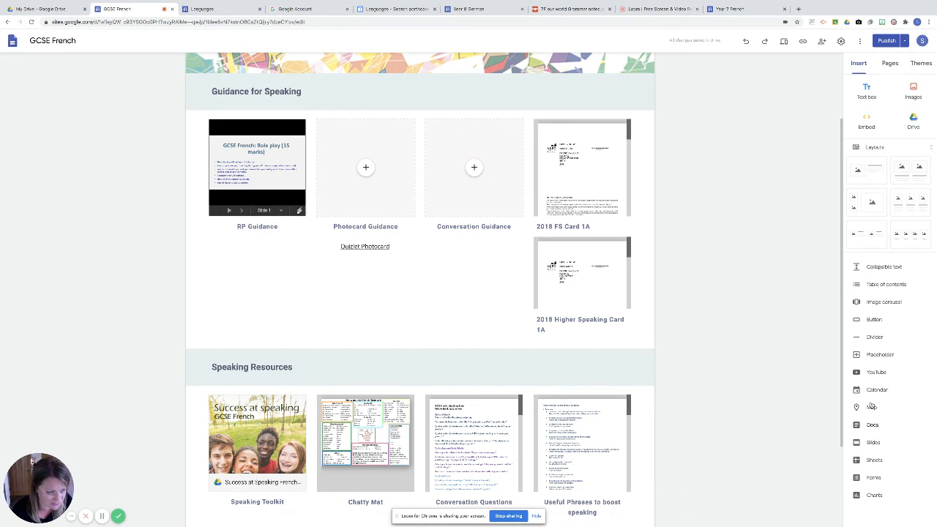
scroll(542, 358, "up", 2)
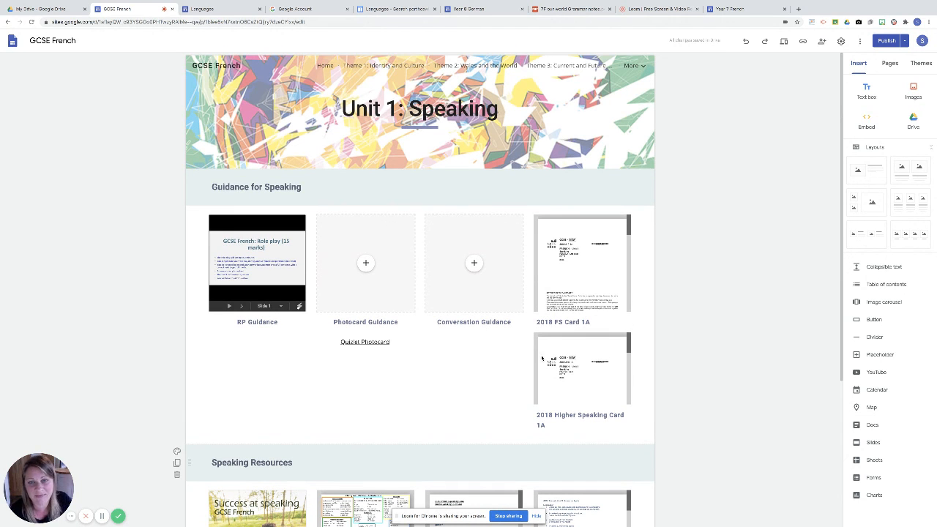